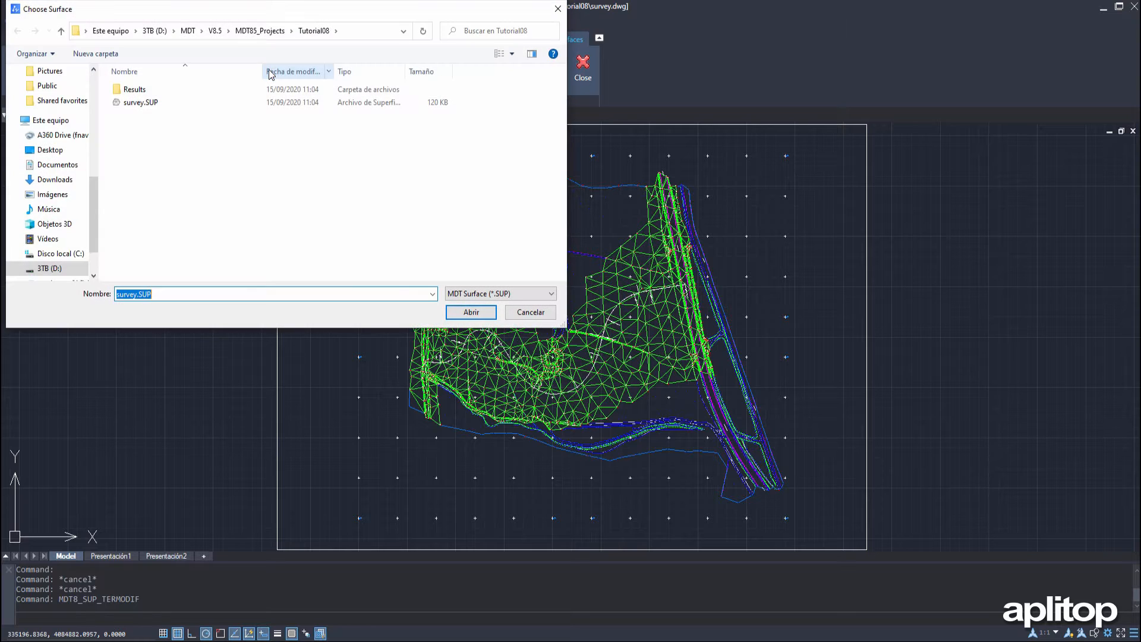
# Generate the modified terrain surface survey2.SUP from survey.SUP and the survey.SEG segment file, using Roadbed as the elevation
pyautogui.click(469, 312)
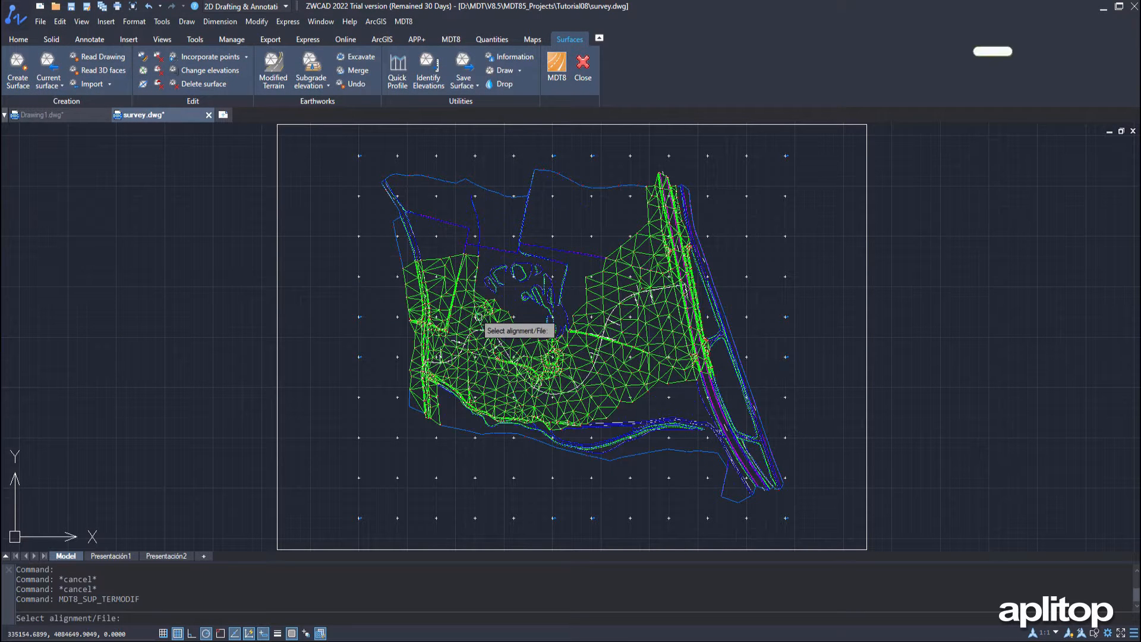
pyautogui.write('f')
pyautogui.press('Return')
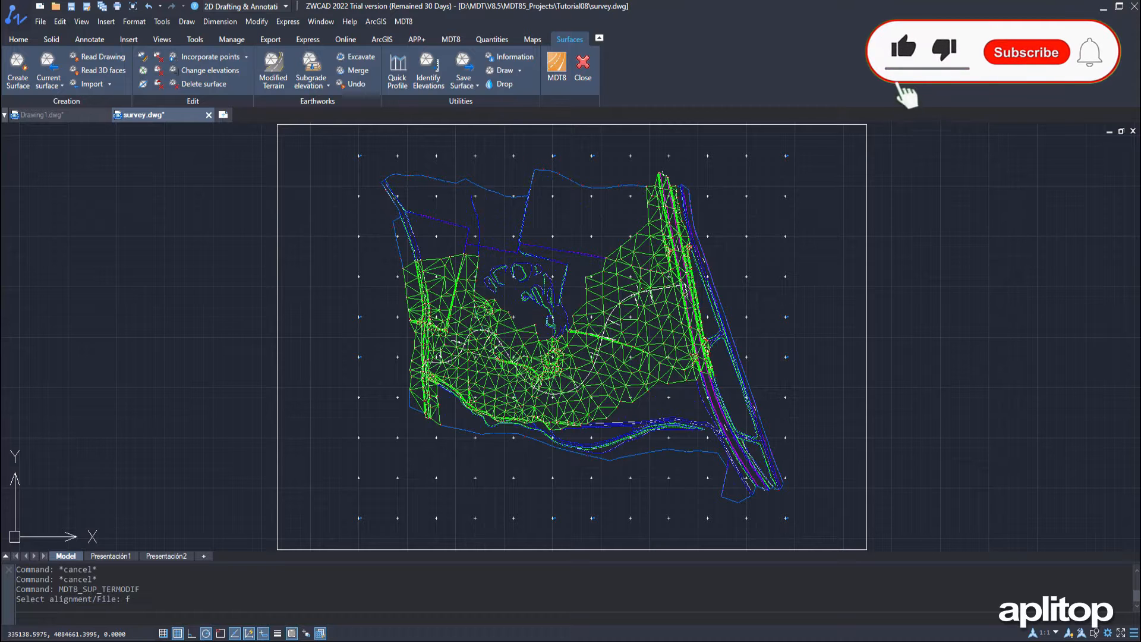
pyautogui.click(145, 128)
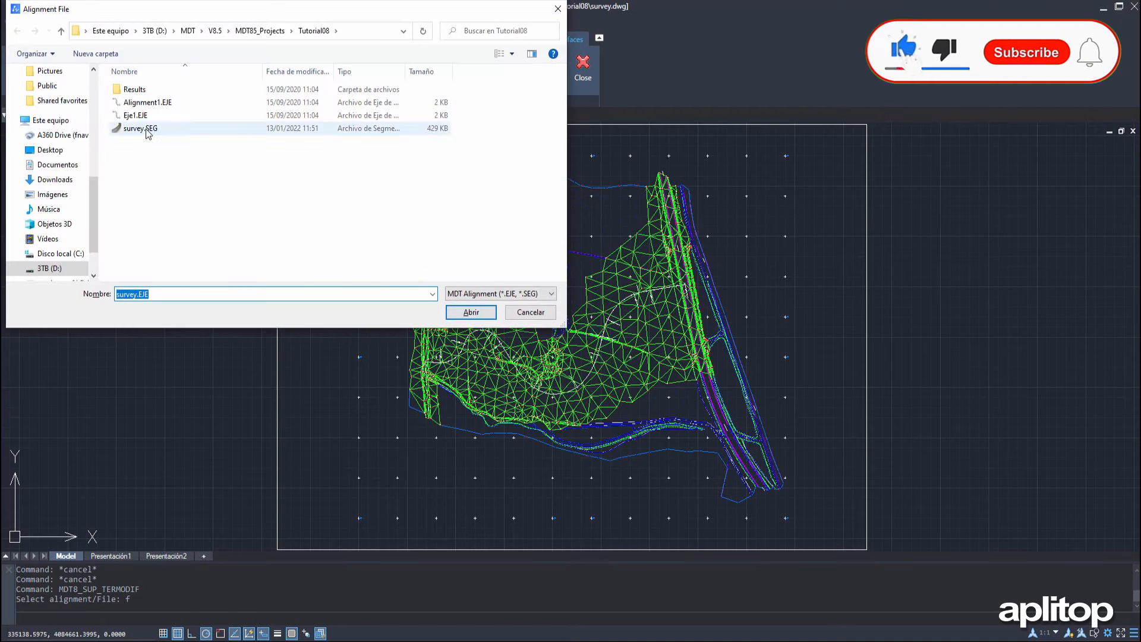
pyautogui.click(474, 313)
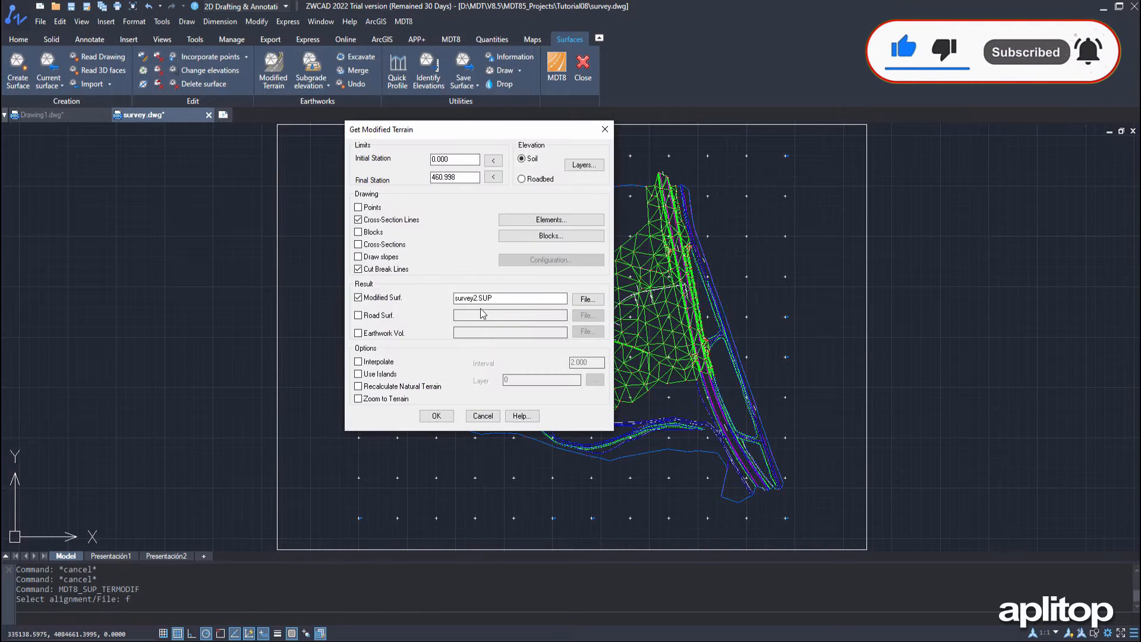
pyautogui.click(522, 180)
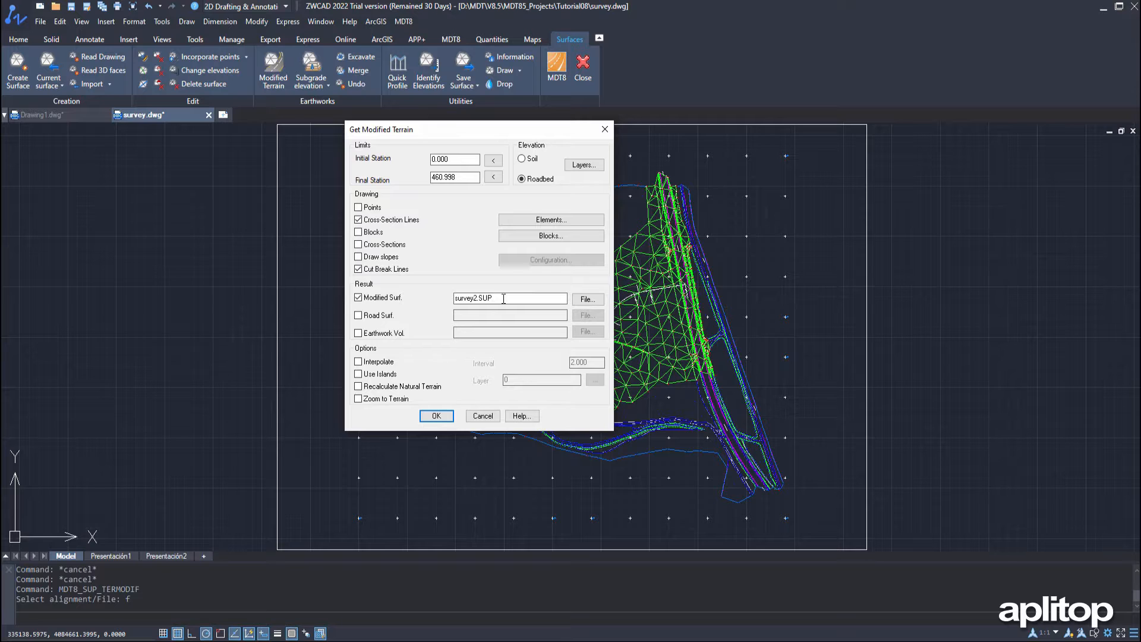
pyautogui.click(436, 417)
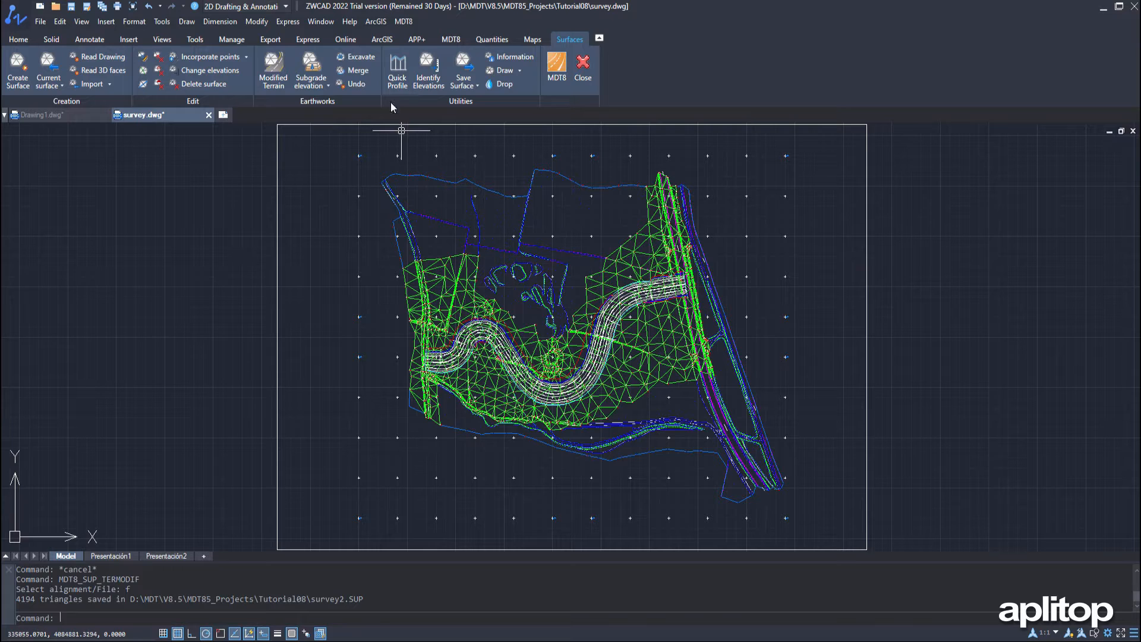
# Cut a quick profile along a vertical line crossing the central low bend of the new road
pyautogui.click(397, 74)
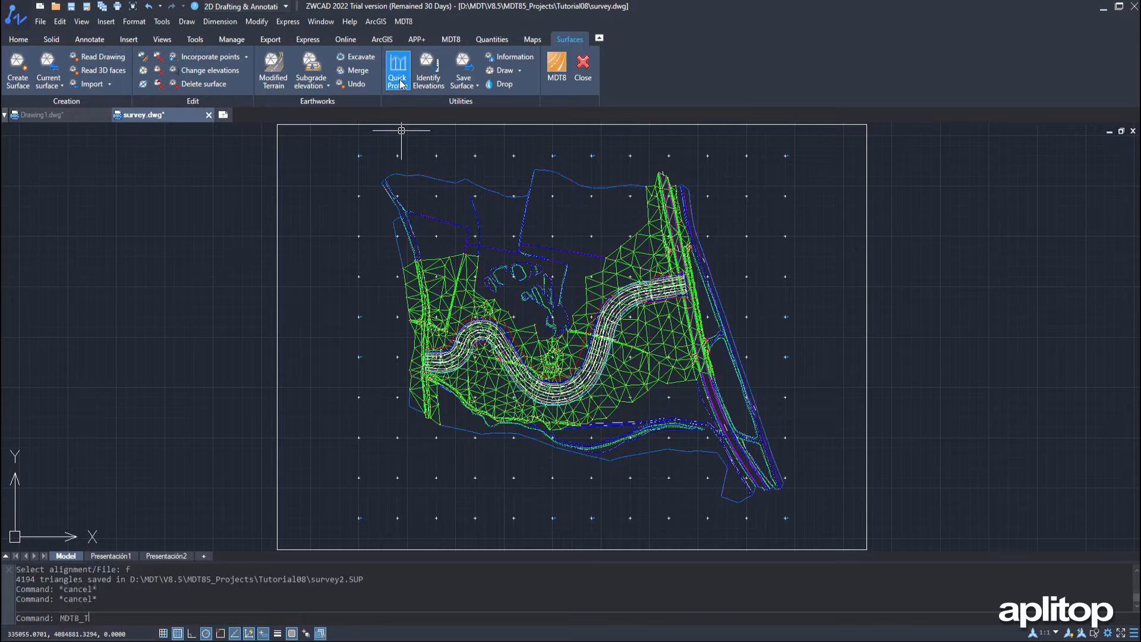
pyautogui.click(463, 195)
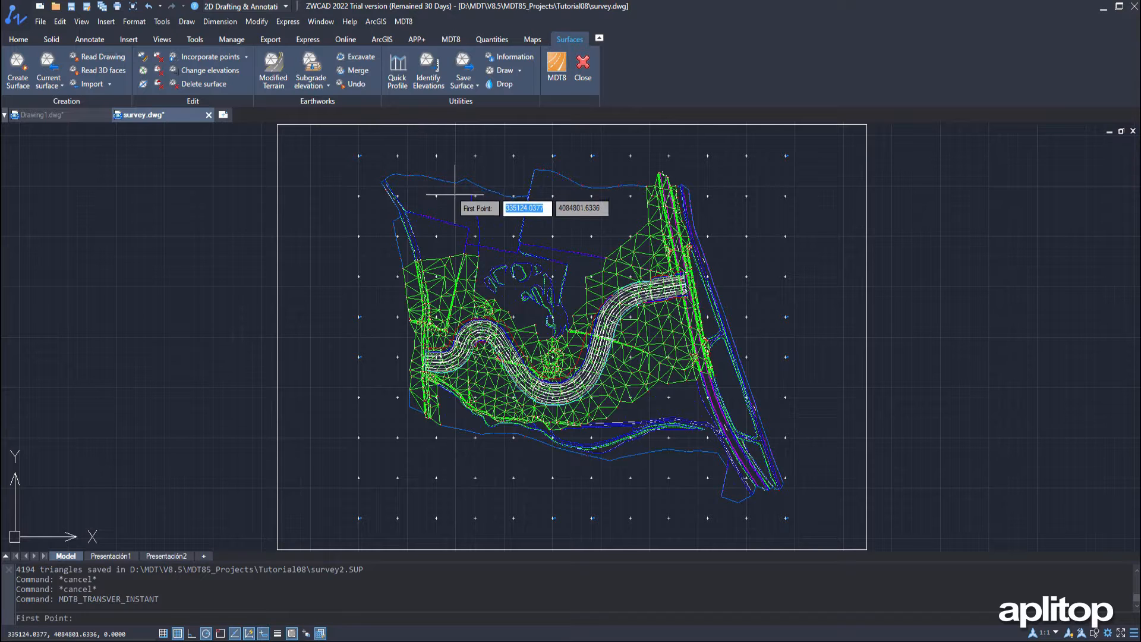
pyautogui.click(557, 225)
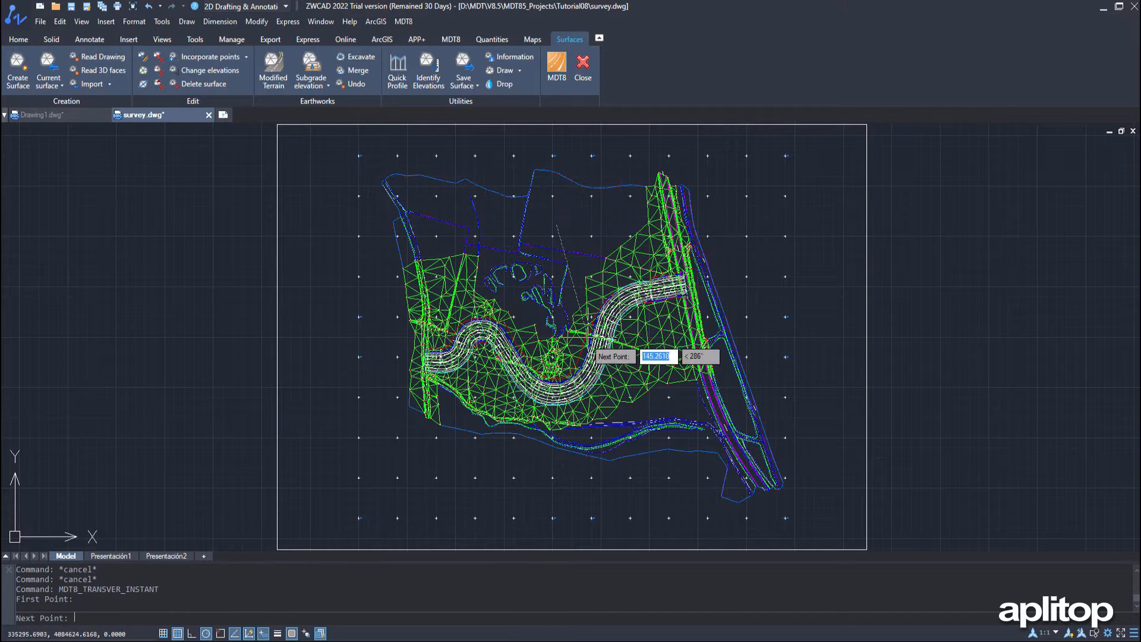
pyautogui.click(556, 500)
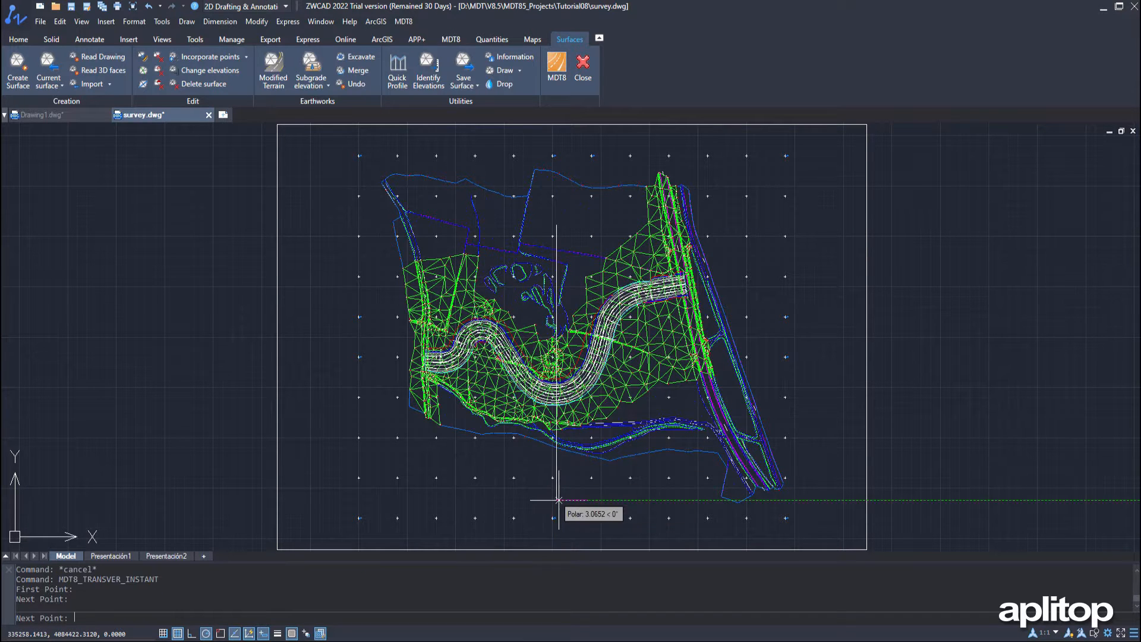
pyautogui.press('Return')
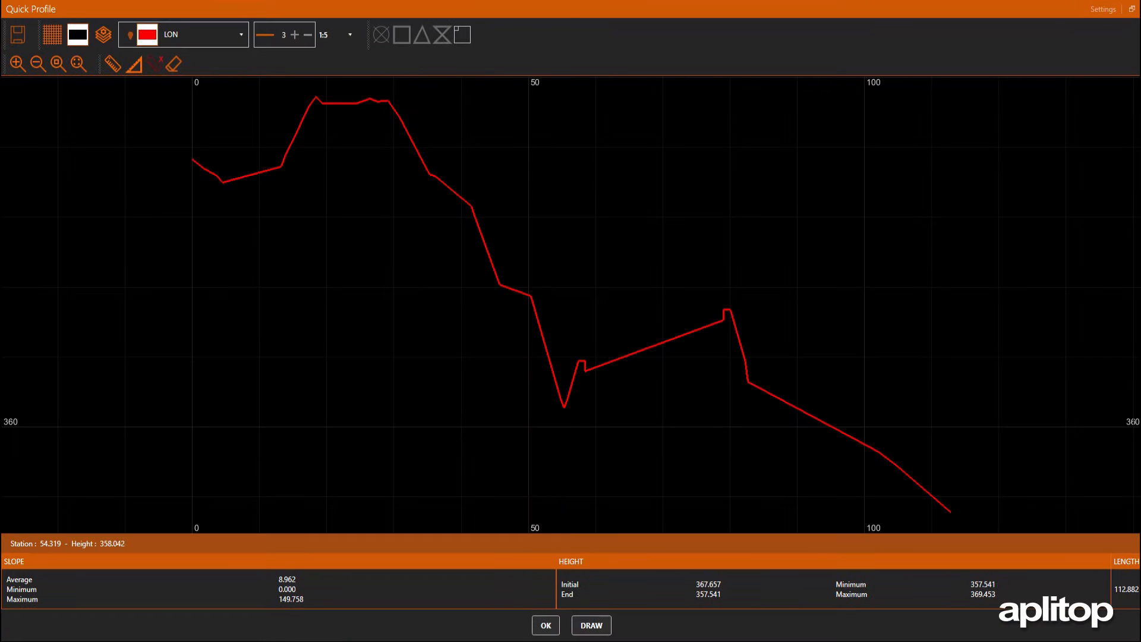
# View the quick profile at a 1:2 scale ratio and close it
pyautogui.click(350, 35)
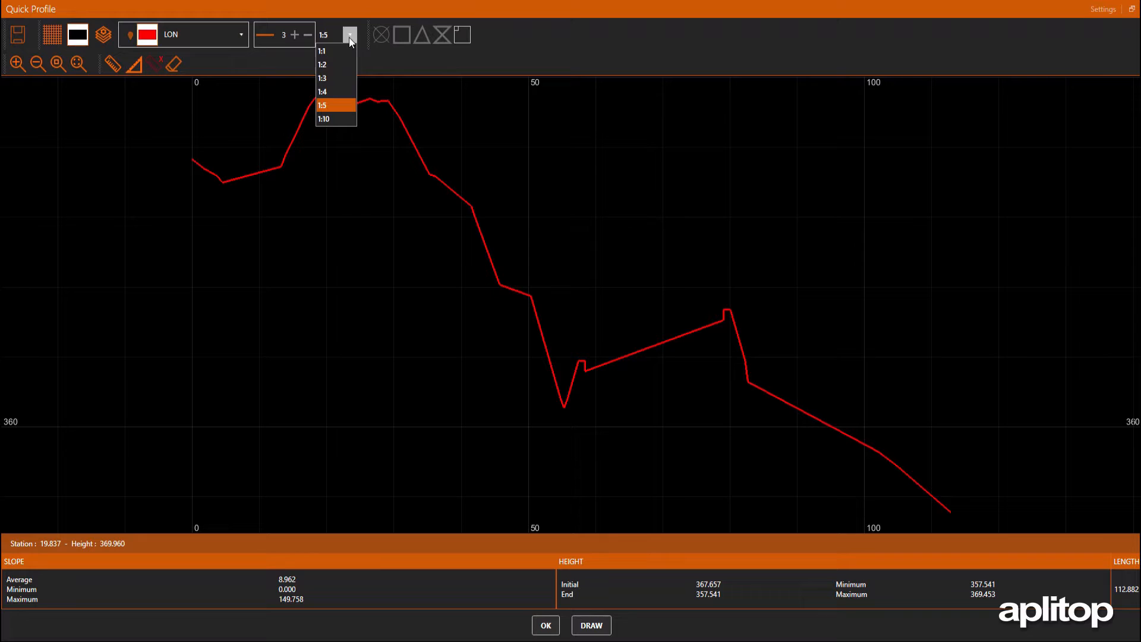
pyautogui.click(336, 66)
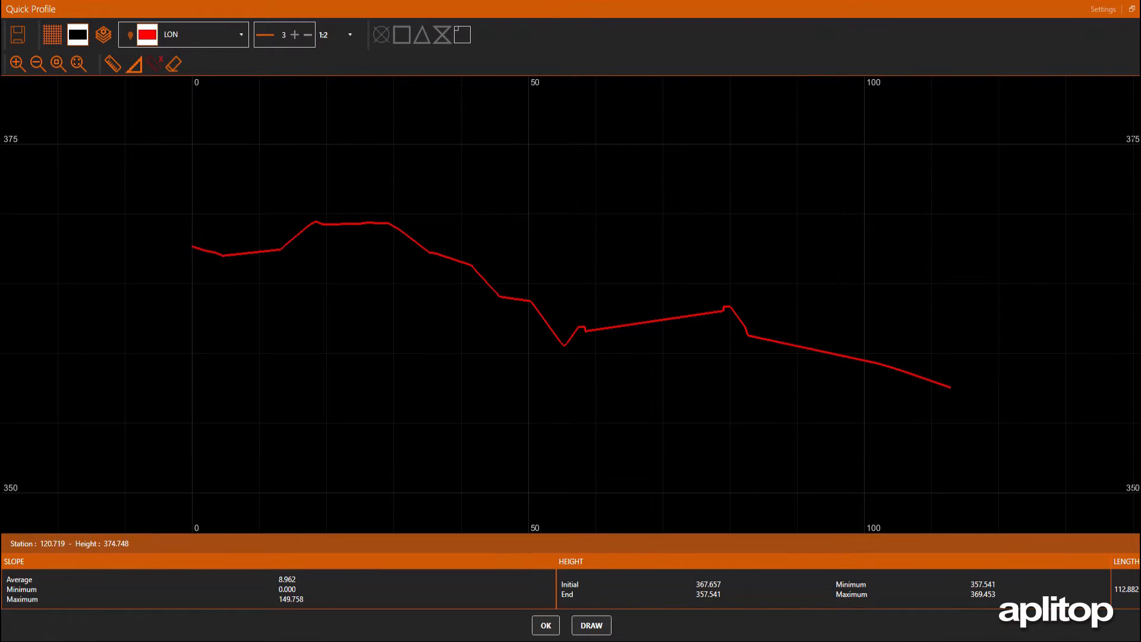
pyautogui.click(545, 626)
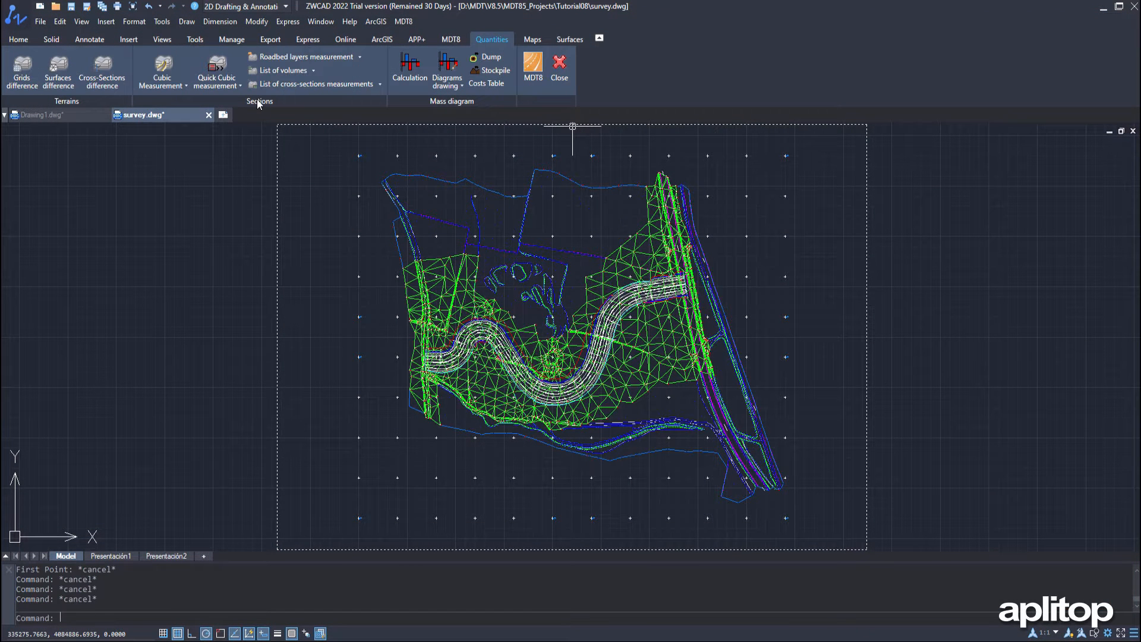
# Run a cubic measurement on survey.SEG with average areas and an accumulated list, then review the area and volume report
pyautogui.click(177, 87)
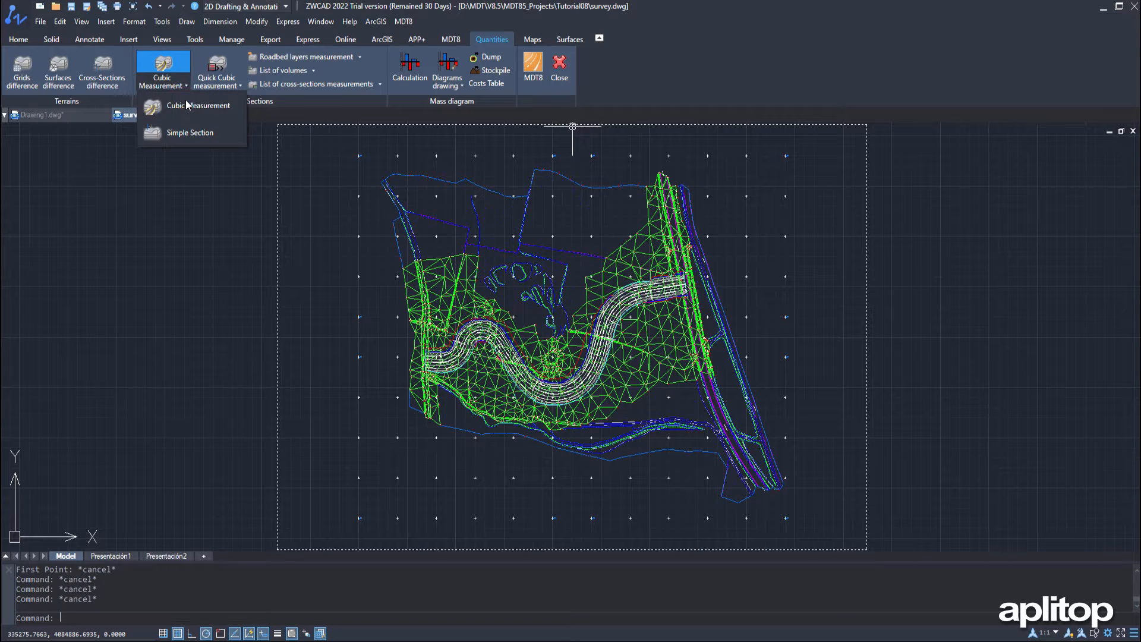
pyautogui.click(191, 105)
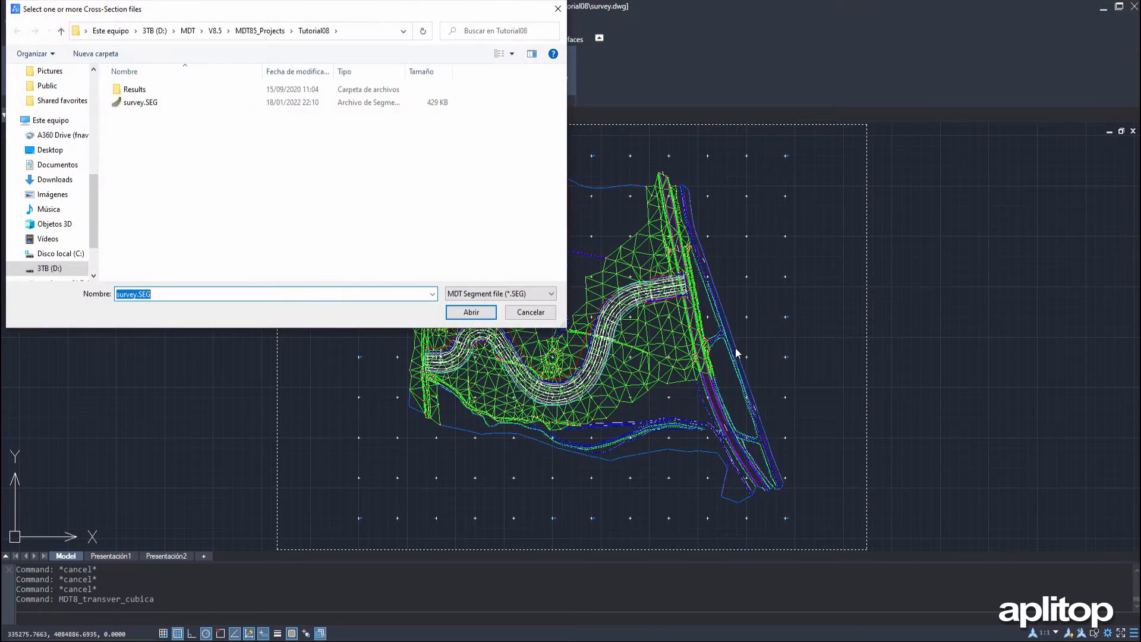
pyautogui.click(471, 312)
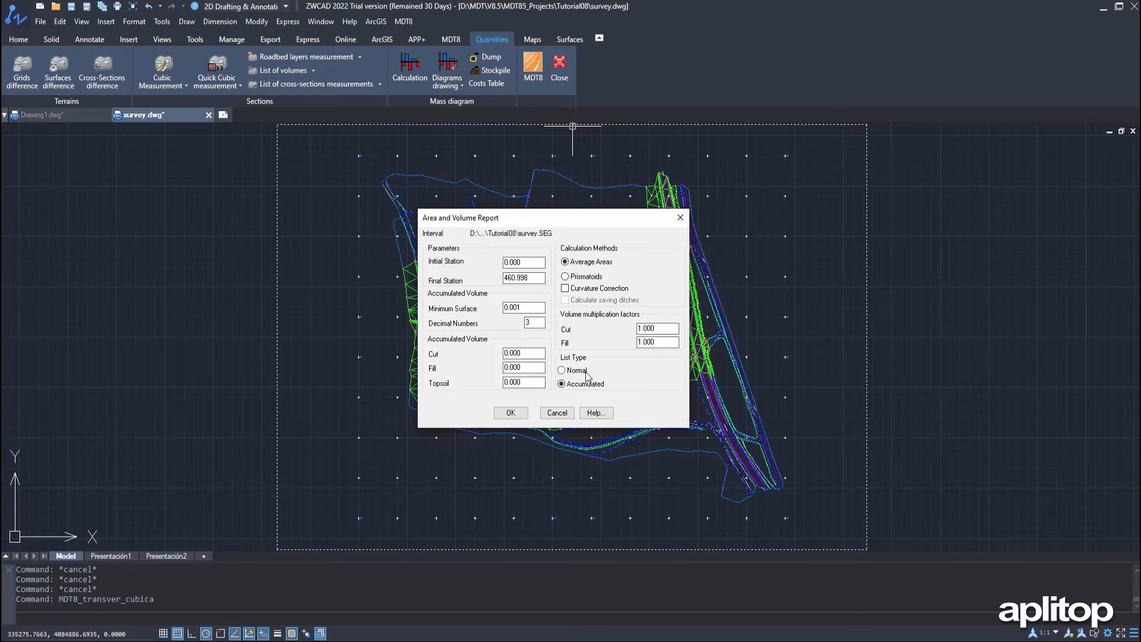
pyautogui.click(511, 412)
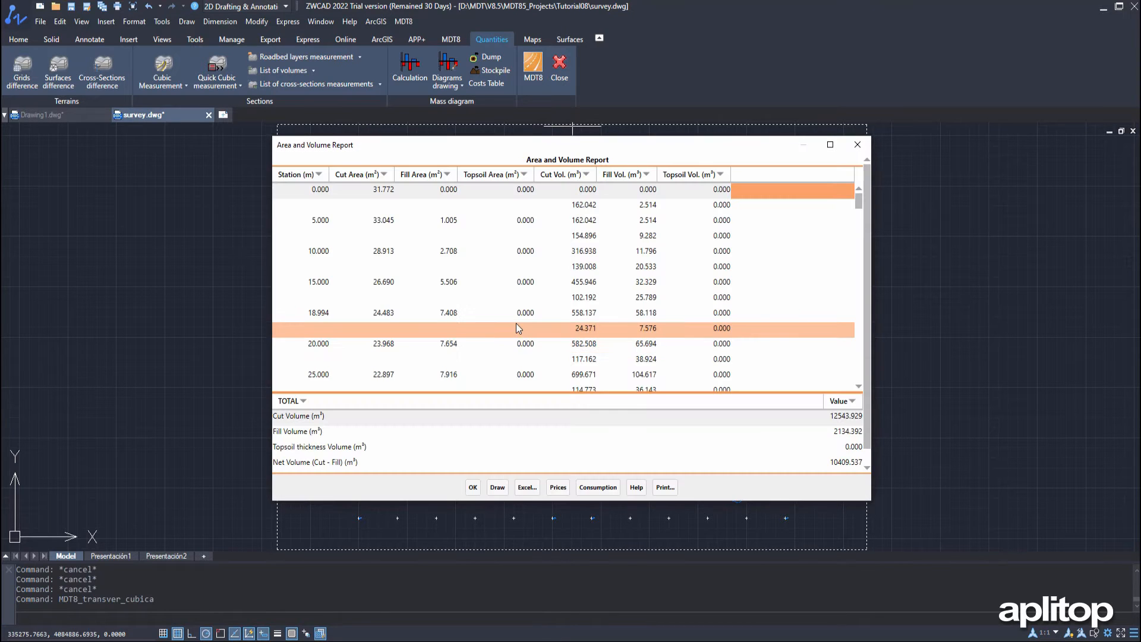
pyautogui.scroll(-2, 523, 311)
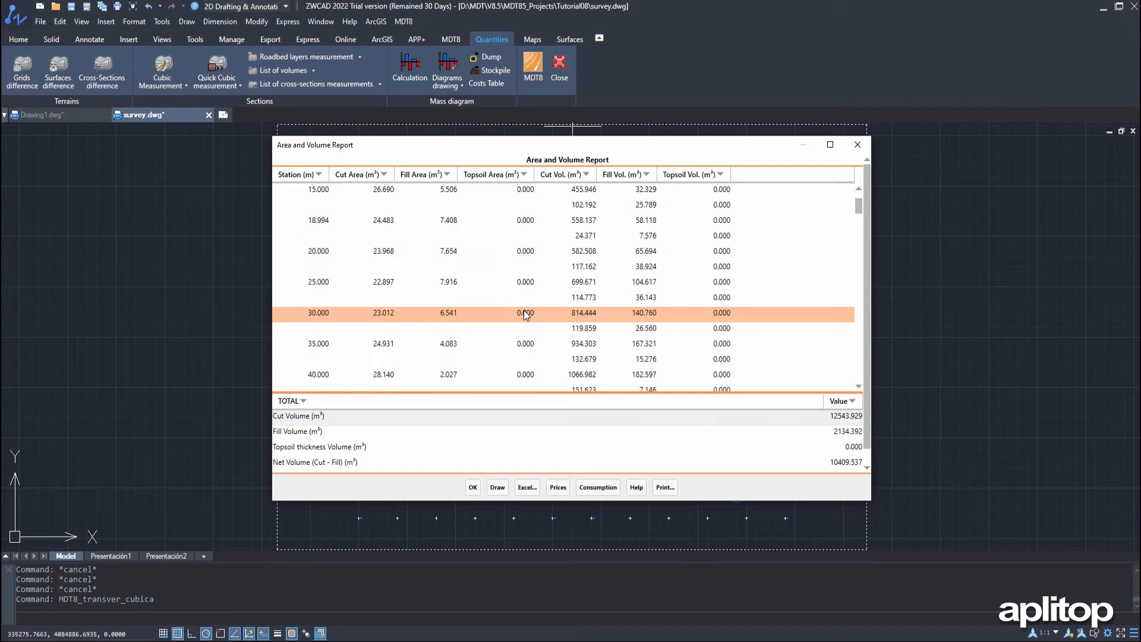
pyautogui.click(473, 487)
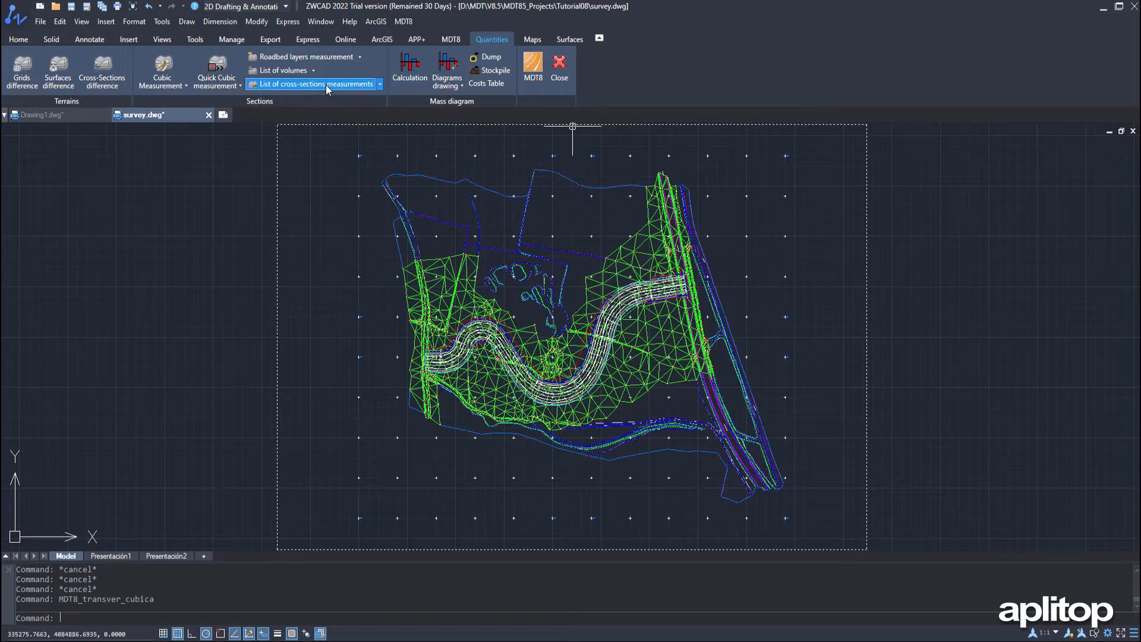
# List the cross-section area measurements of survey.SEG on ground plan for the Grade line roadbed layer and review them
pyautogui.click(375, 87)
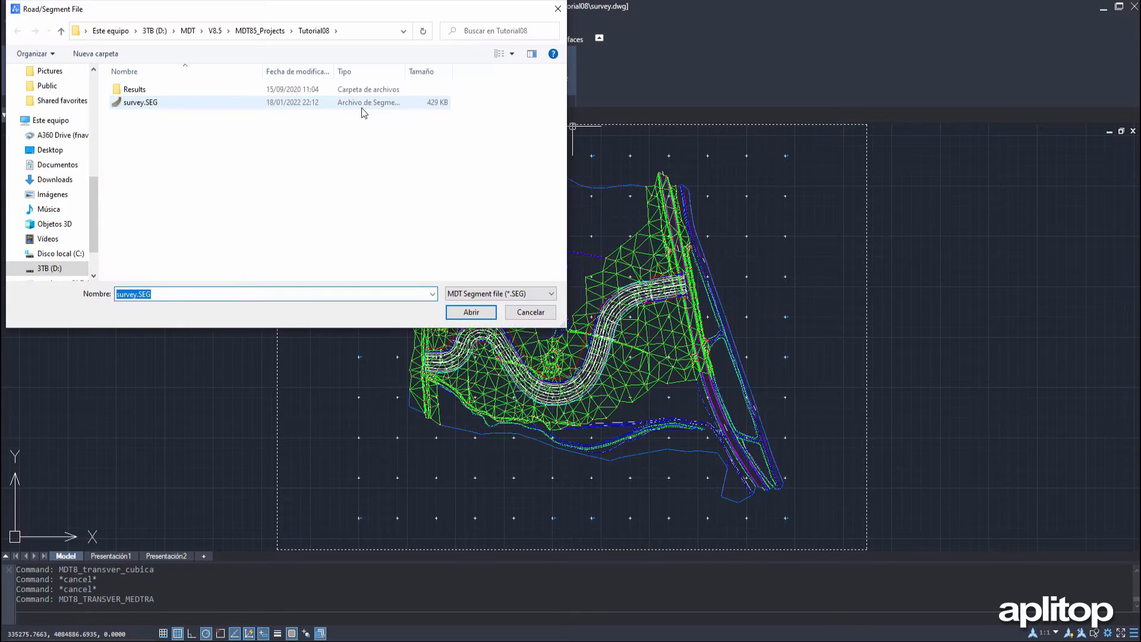
pyautogui.click(487, 312)
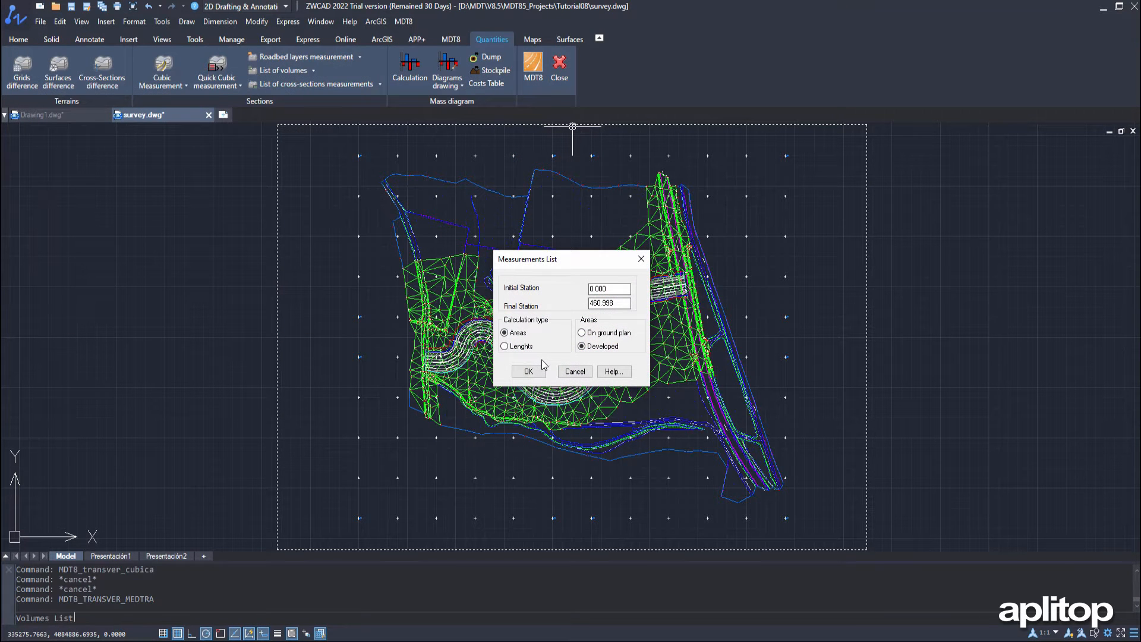
pyautogui.click(590, 333)
pyautogui.click(546, 373)
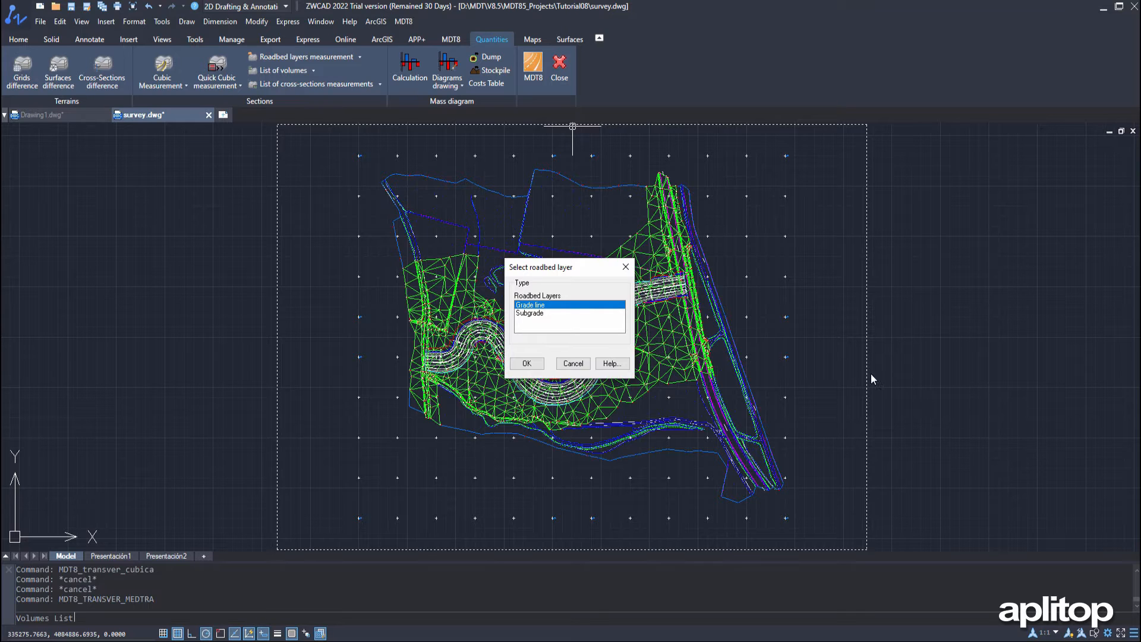
pyautogui.click(529, 363)
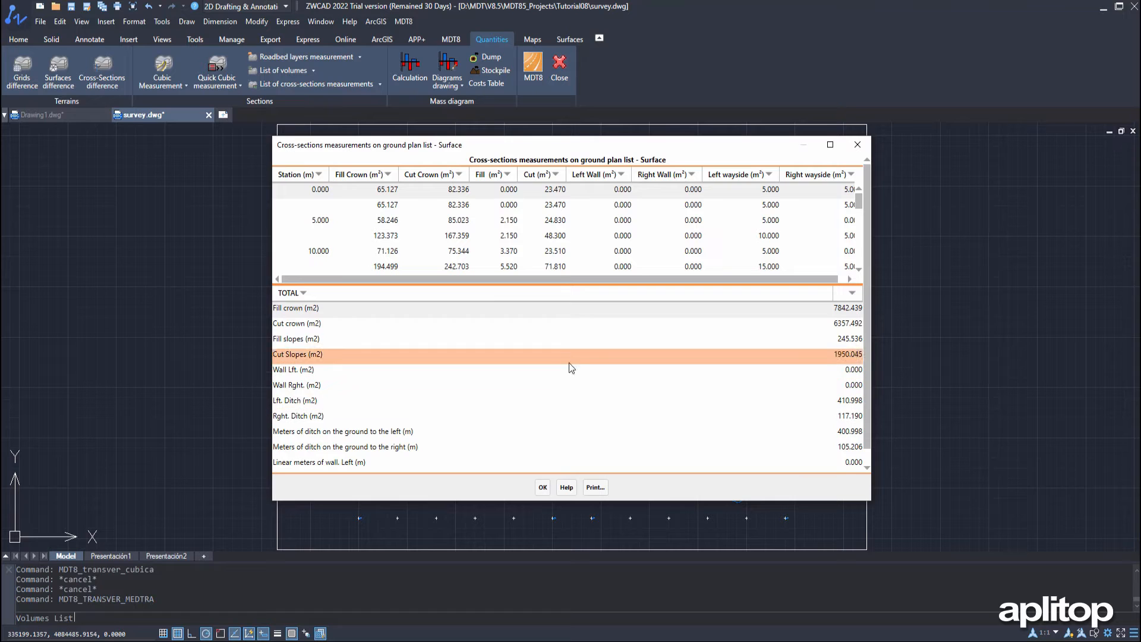
pyautogui.click(542, 489)
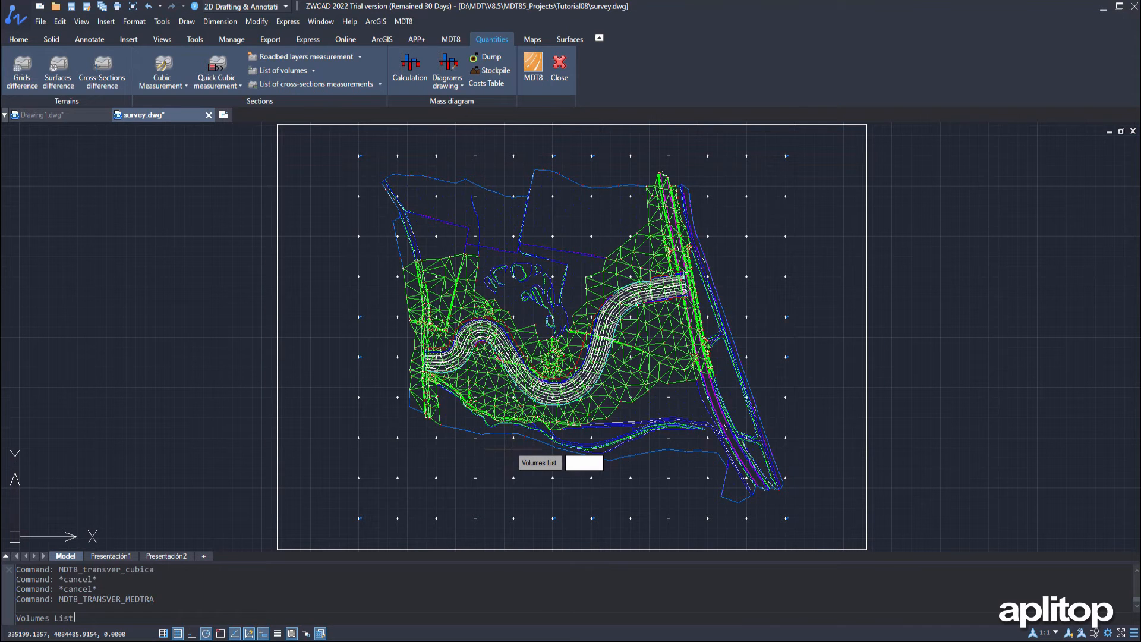
# Generate the roadbed measurement list from station 0.000 to 460.998 and examine its rows, columns and totals
pyautogui.click(360, 59)
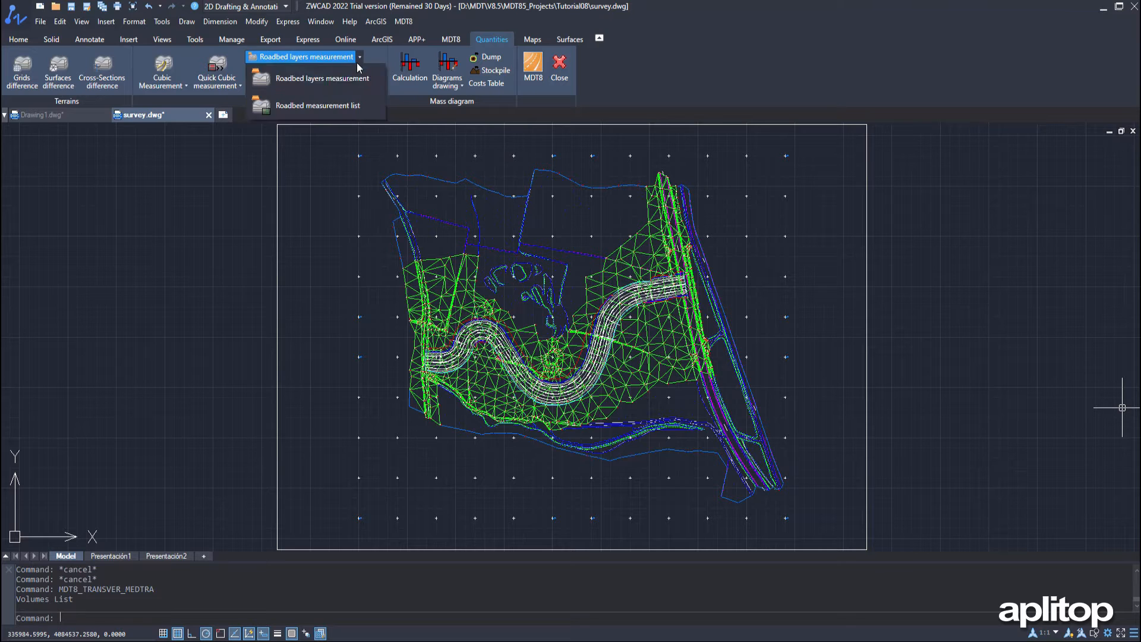
pyautogui.click(344, 104)
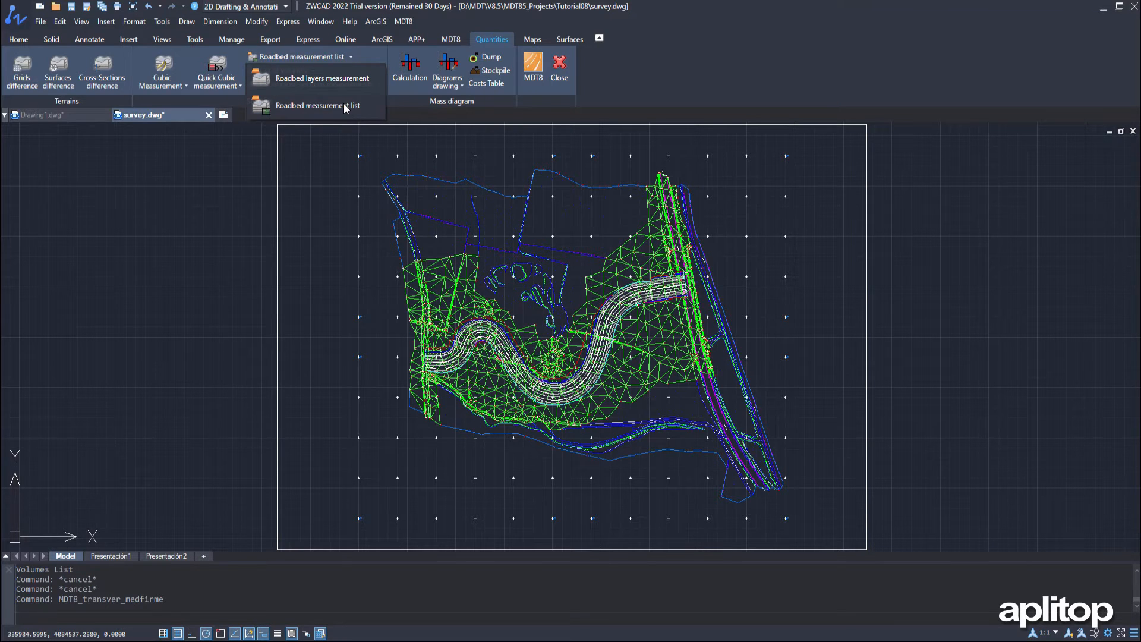
pyautogui.click(471, 313)
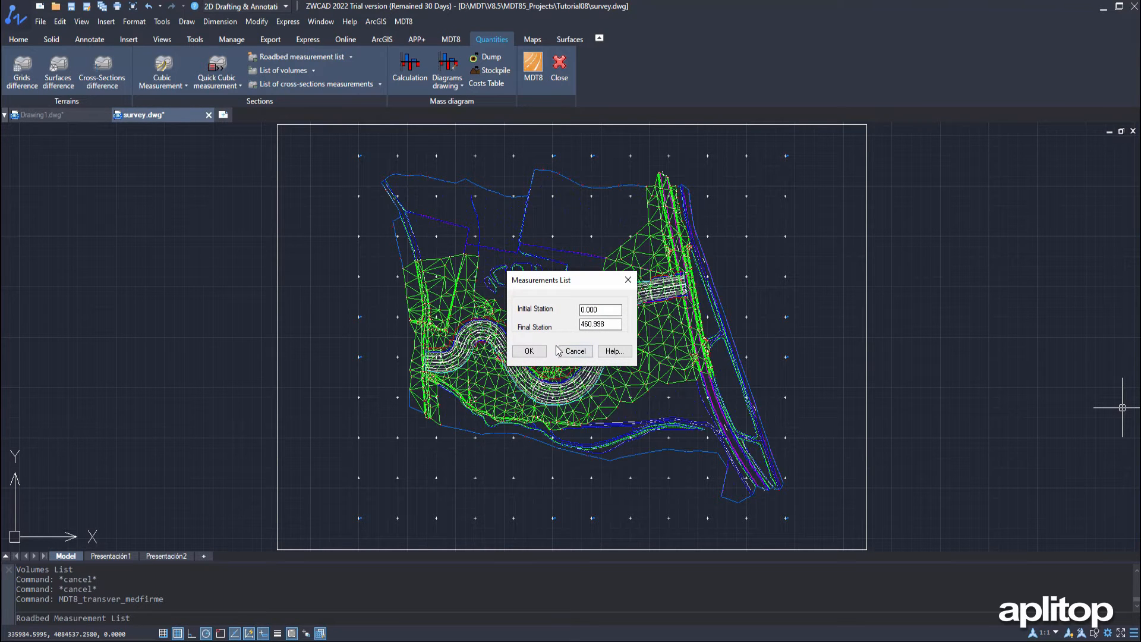
pyautogui.click(529, 351)
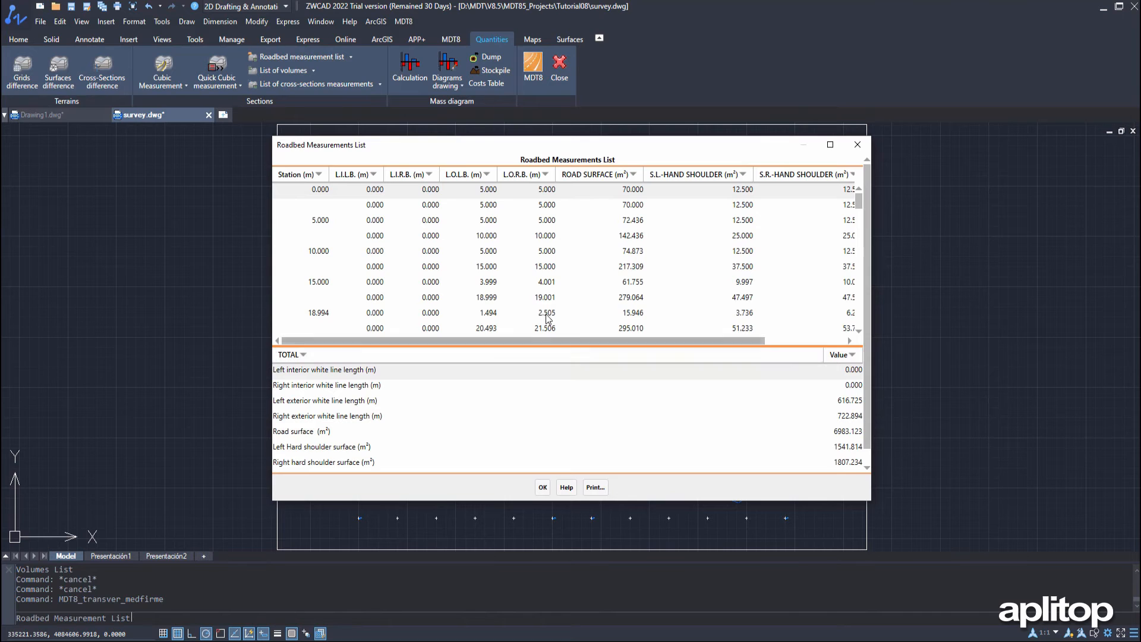
pyautogui.scroll(-1, 563, 272)
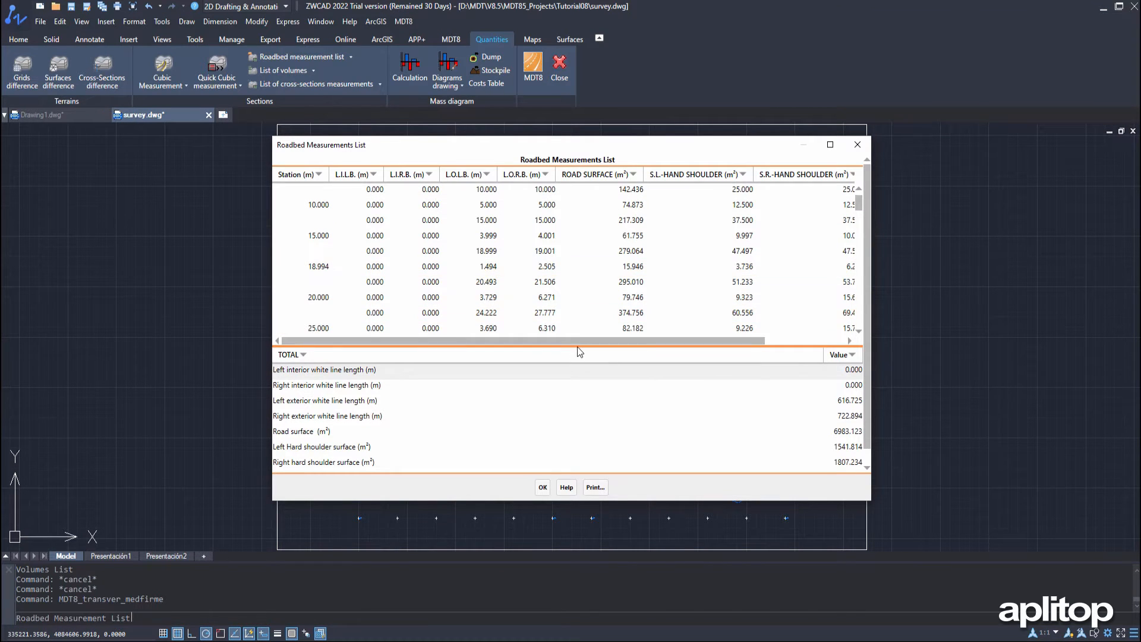
pyautogui.moveTo(586, 340); pyautogui.dragTo(703, 348)
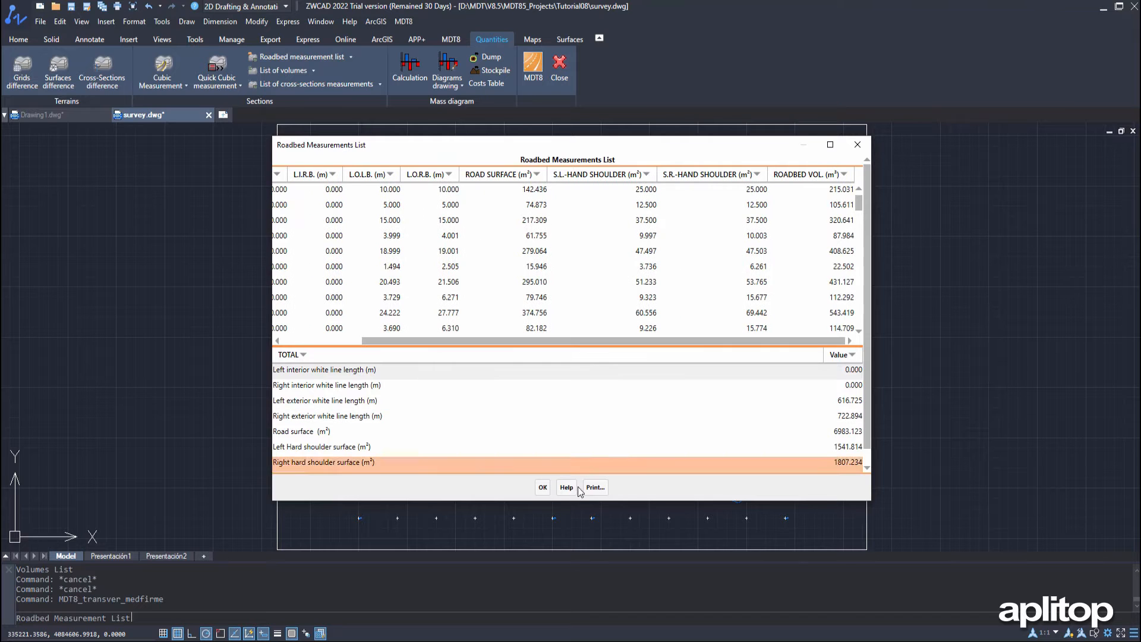
pyautogui.click(545, 487)
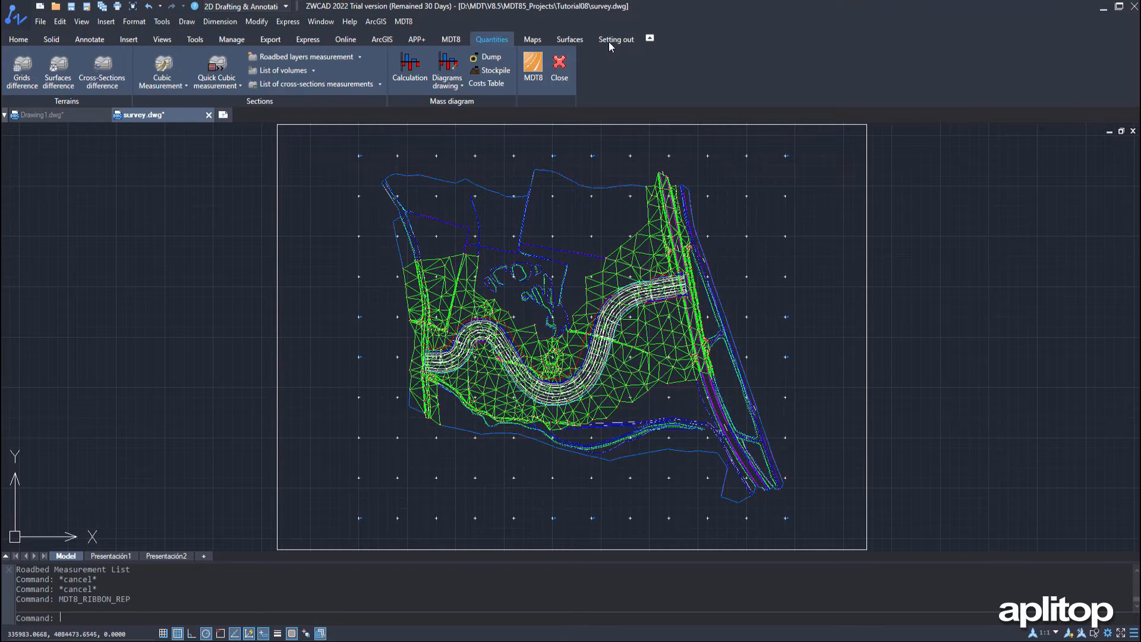
# Start the Setting out lines report for the segment file survey.SEG, using the Grade line roadbed layer
pyautogui.click(610, 41)
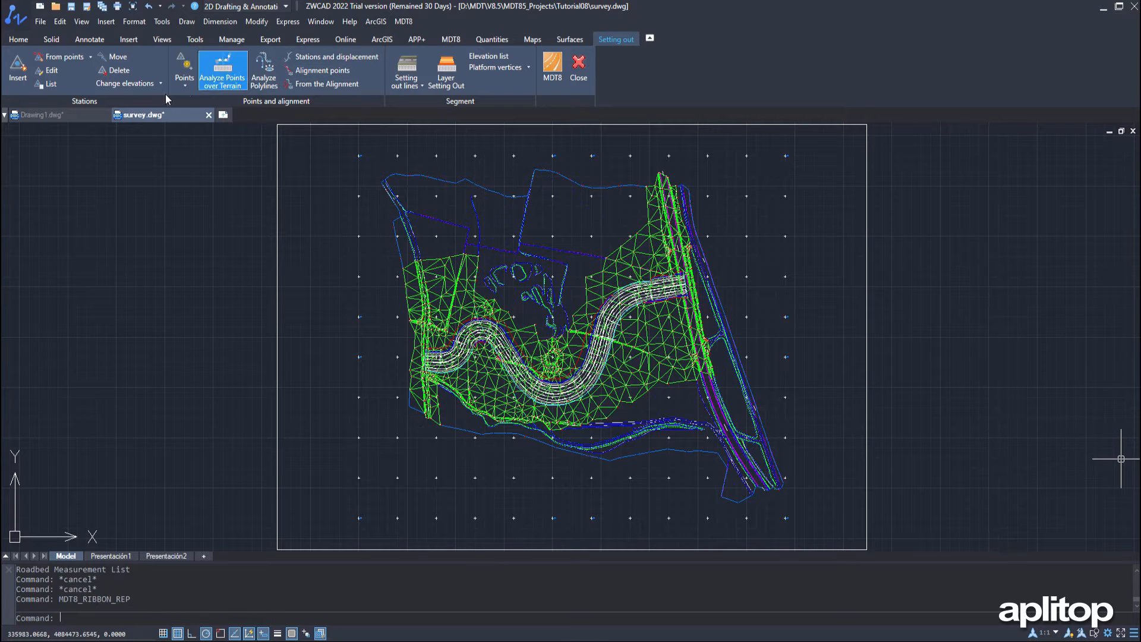
pyautogui.click(422, 87)
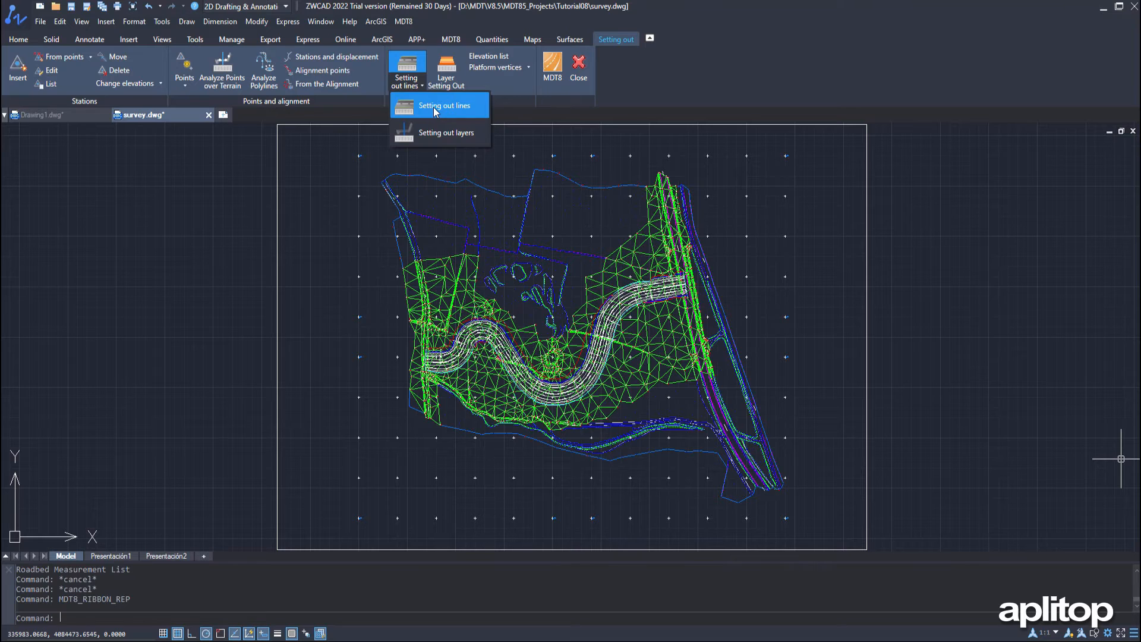
pyautogui.click(435, 110)
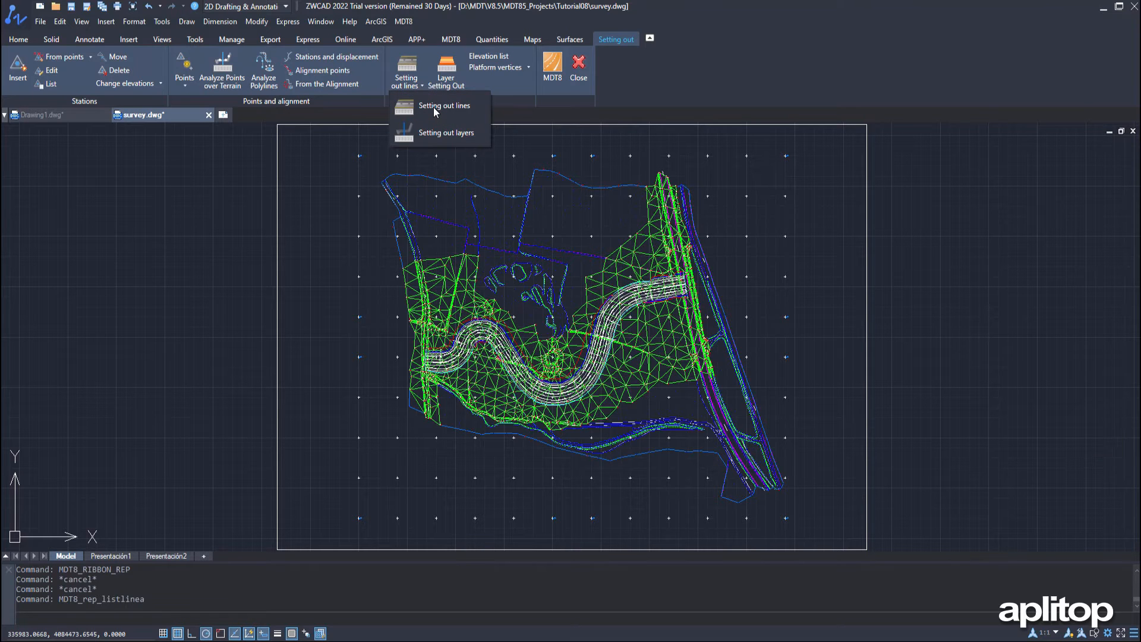
pyautogui.click(166, 105)
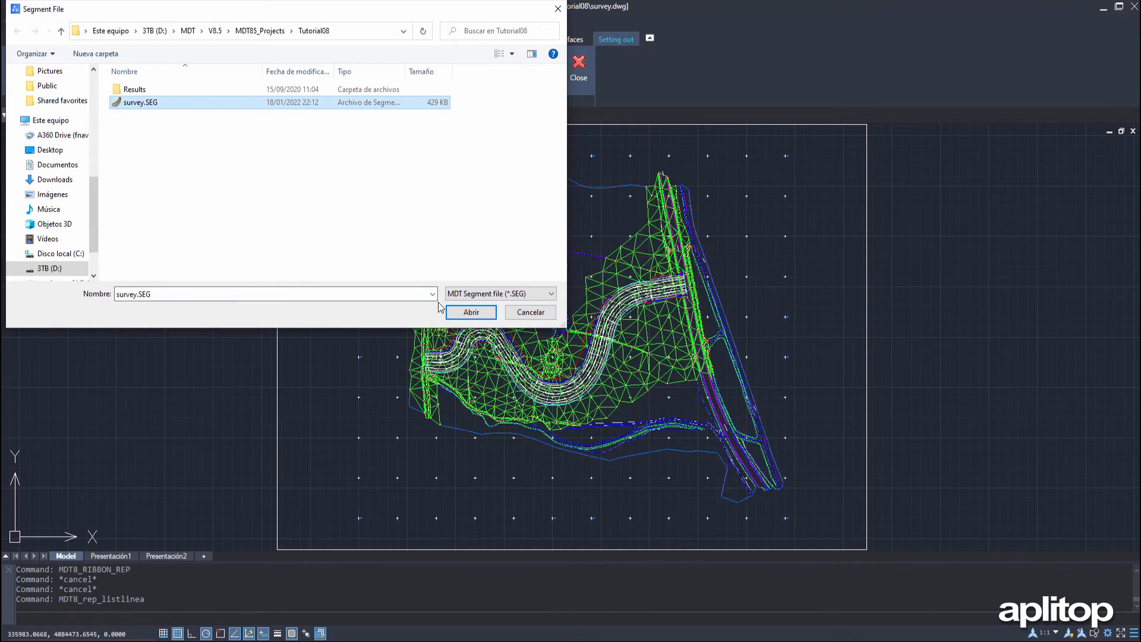
pyautogui.click(471, 312)
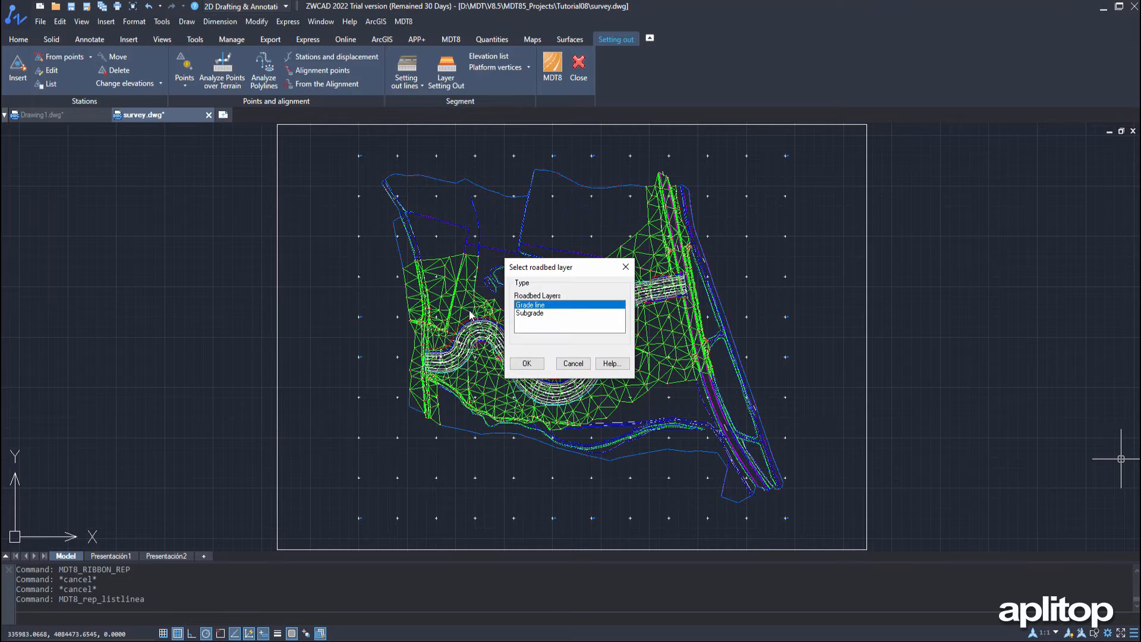
pyautogui.click(527, 364)
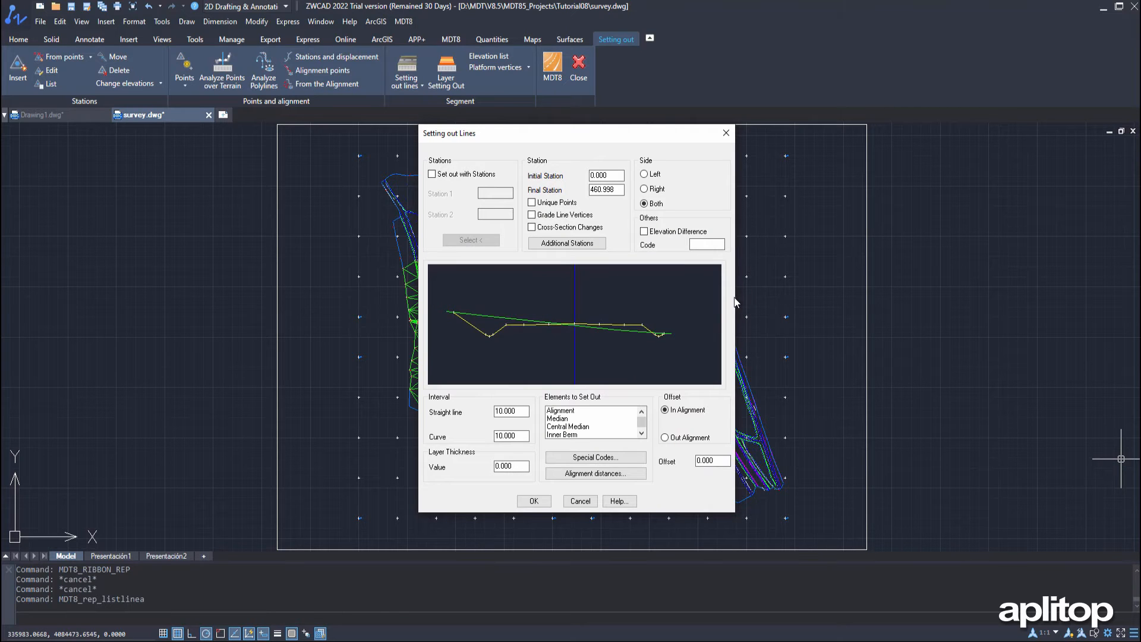
# Generate the setting-out list for the Crown and Foot of Slope element on both sides at 10.000 intervals
pyautogui.click(642, 433)
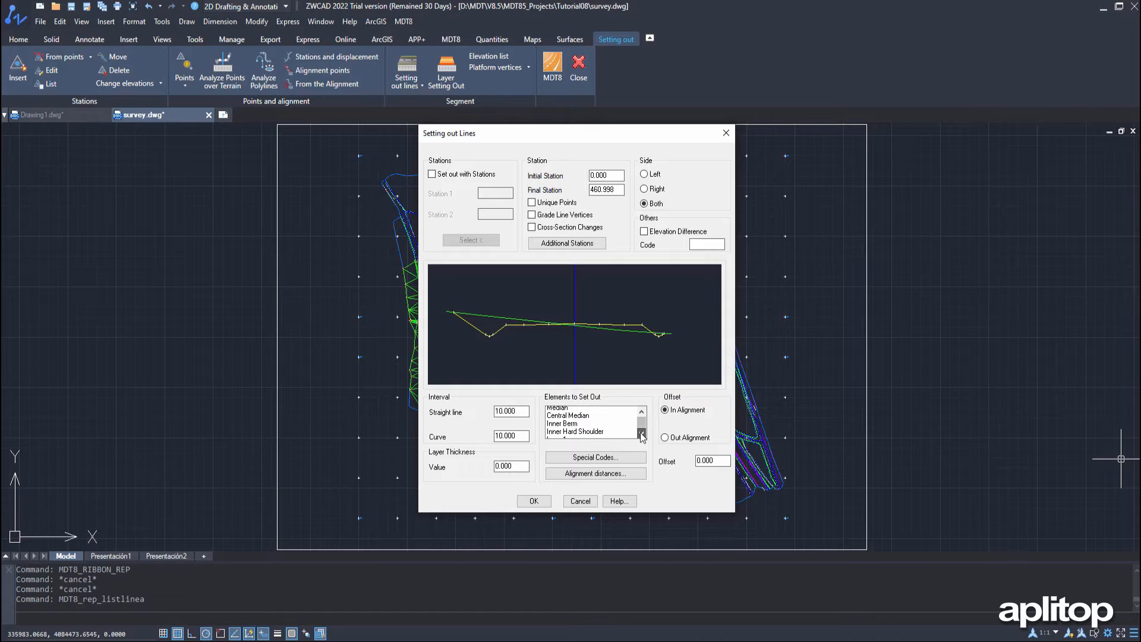
pyautogui.click(642, 433)
pyautogui.click(642, 433)
pyautogui.click(642, 433)
pyautogui.click(642, 434)
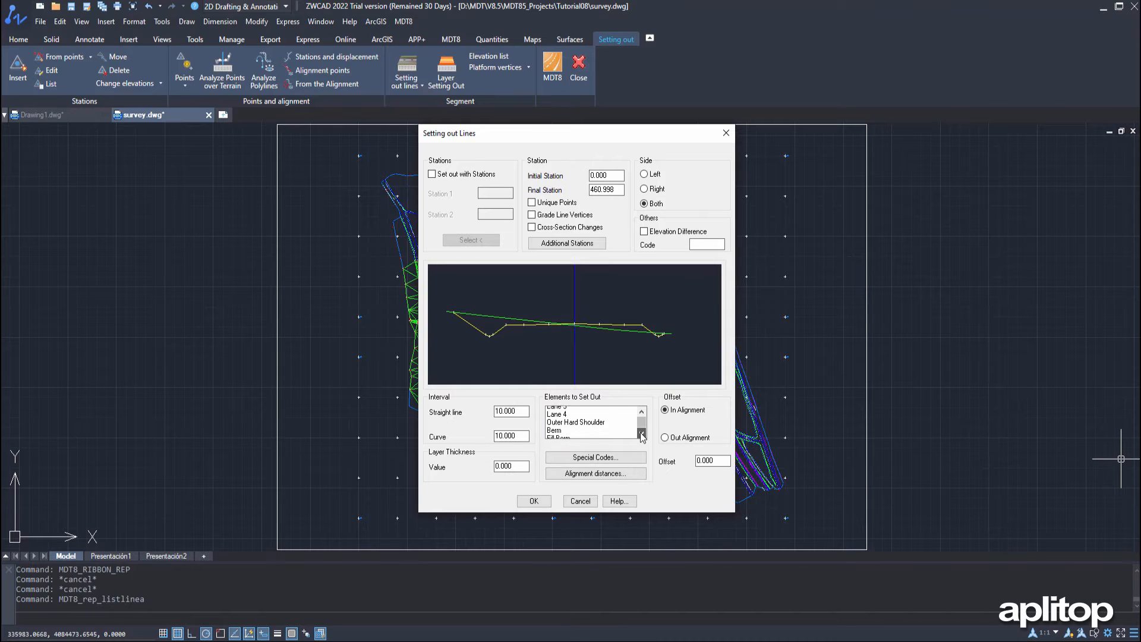
pyautogui.click(642, 433)
pyautogui.click(642, 433)
pyautogui.click(641, 433)
pyautogui.click(641, 433)
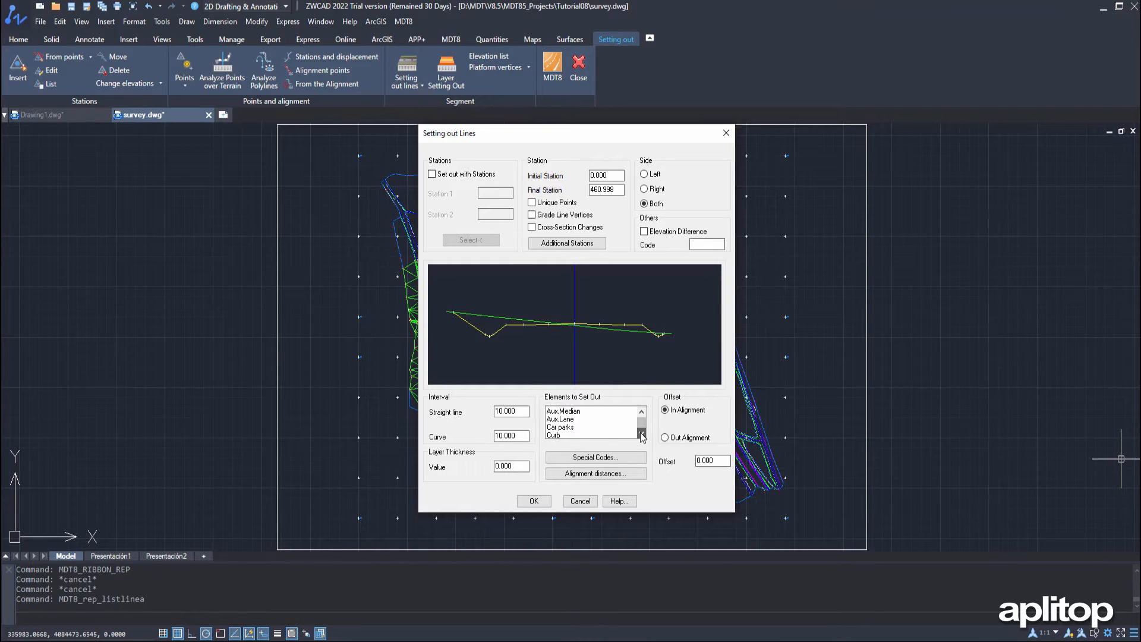
pyautogui.click(642, 433)
pyautogui.click(641, 433)
pyautogui.click(641, 434)
pyautogui.click(641, 434)
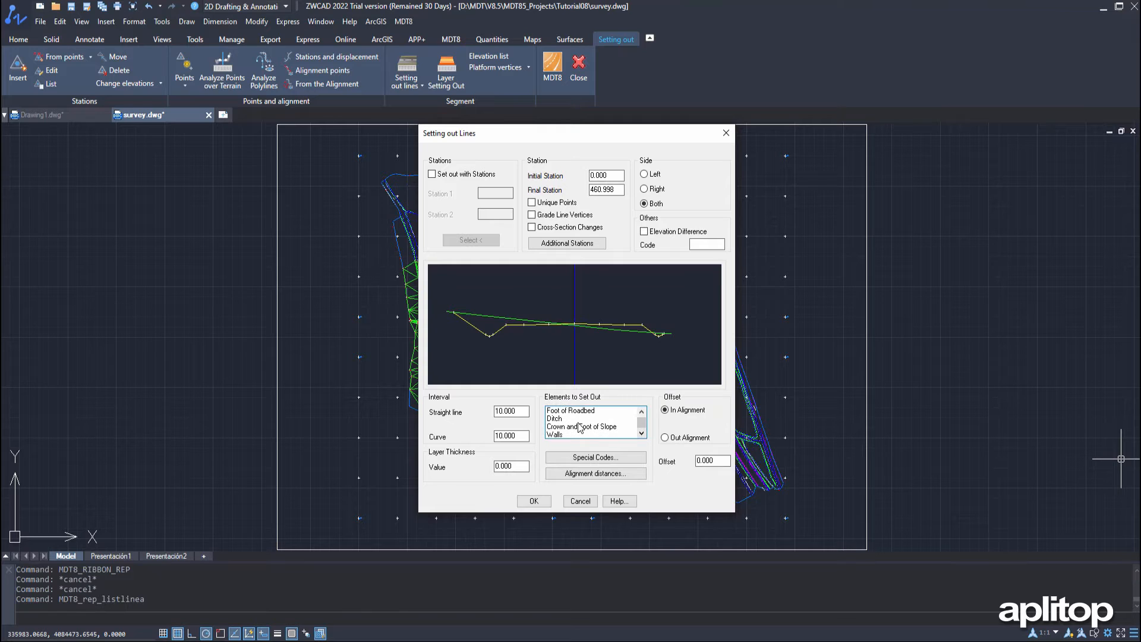
pyautogui.click(581, 425)
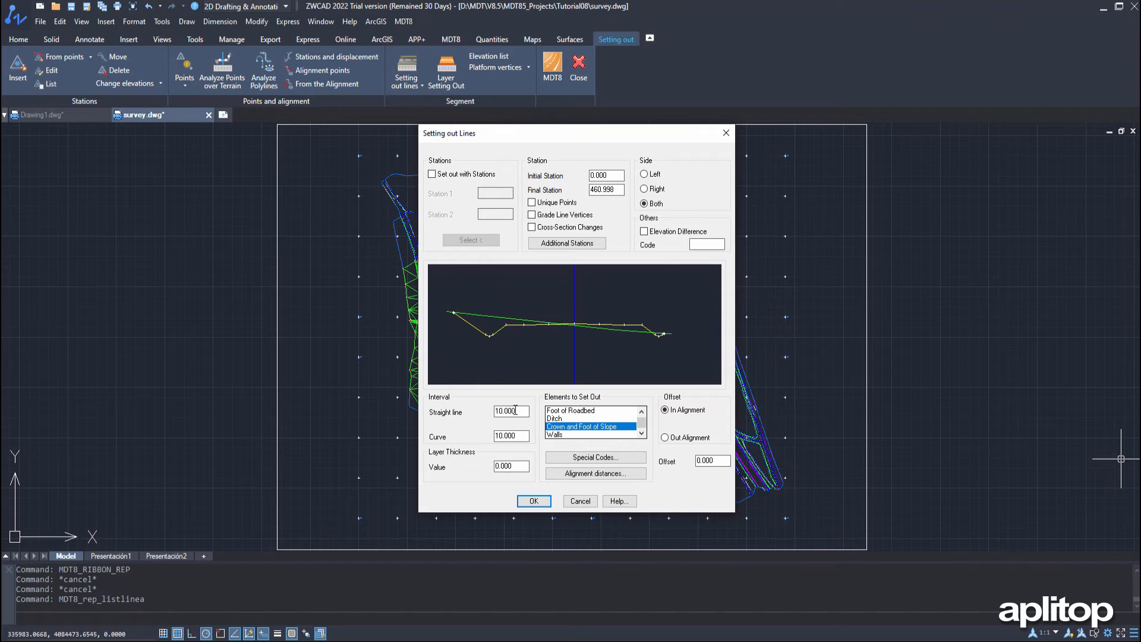
pyautogui.click(534, 501)
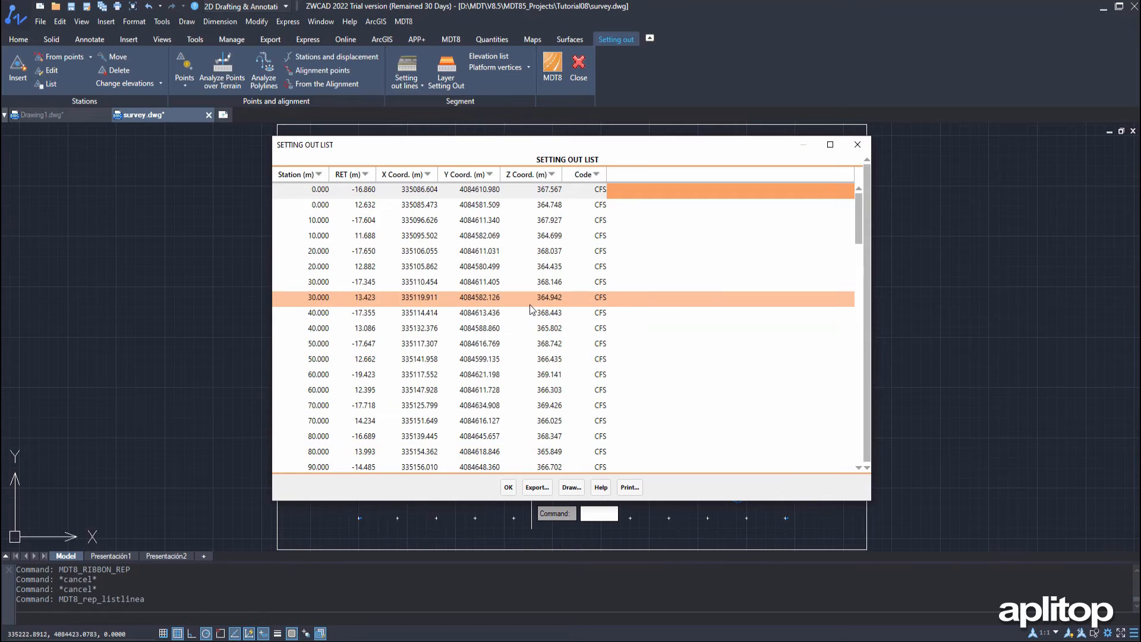
# Examine the stations and coordinates in the setting-out list and close it
pyautogui.scroll(-3, 529, 304)
pyautogui.scroll(-2, 529, 304)
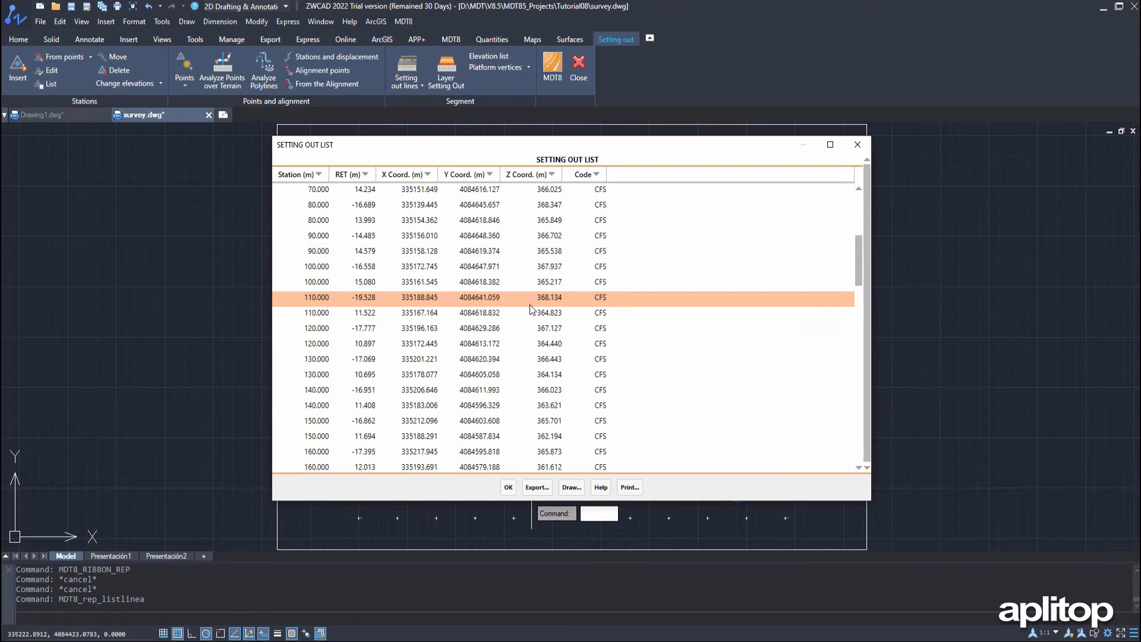
pyautogui.click(509, 489)
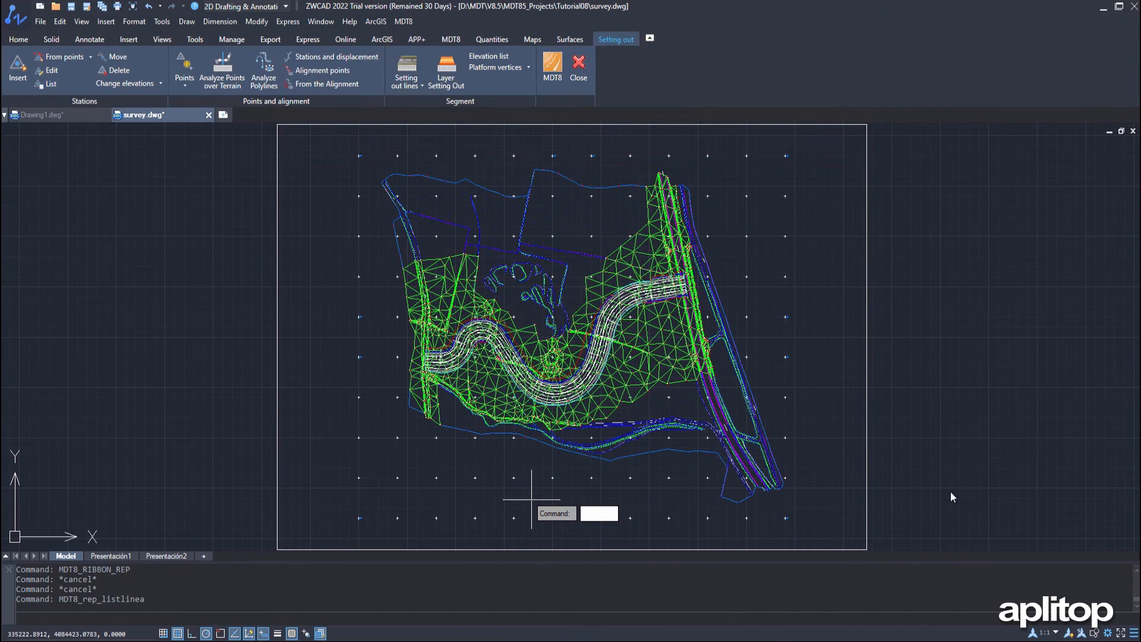
# Start an elevation list for survey.SEG using the Grade line roadbed layer
pyautogui.click(482, 60)
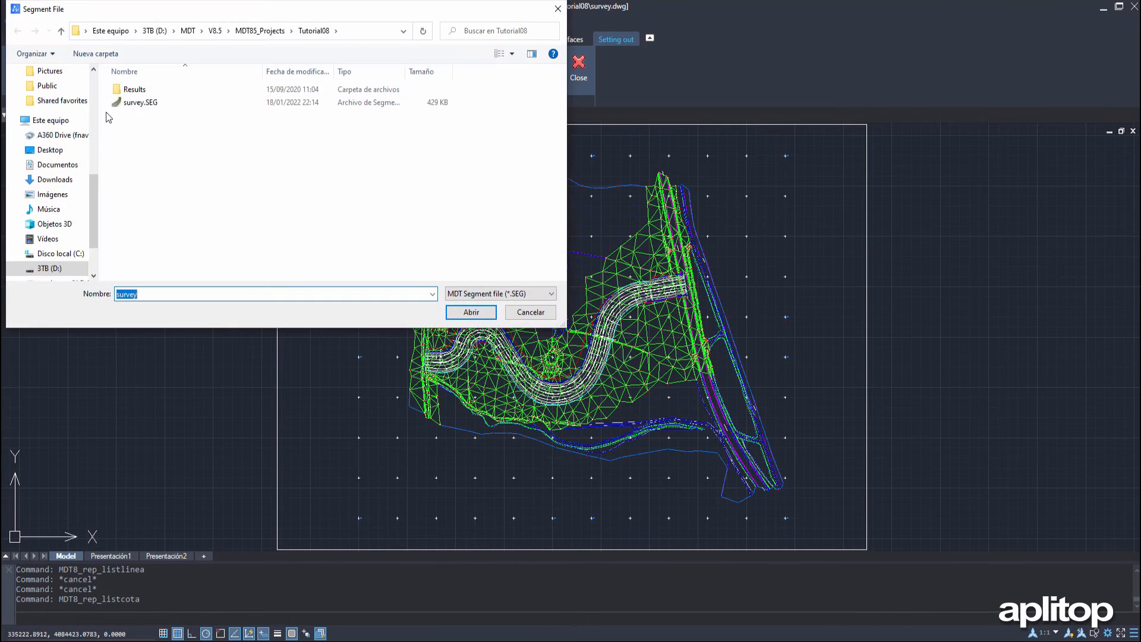
pyautogui.click(143, 103)
pyautogui.click(471, 312)
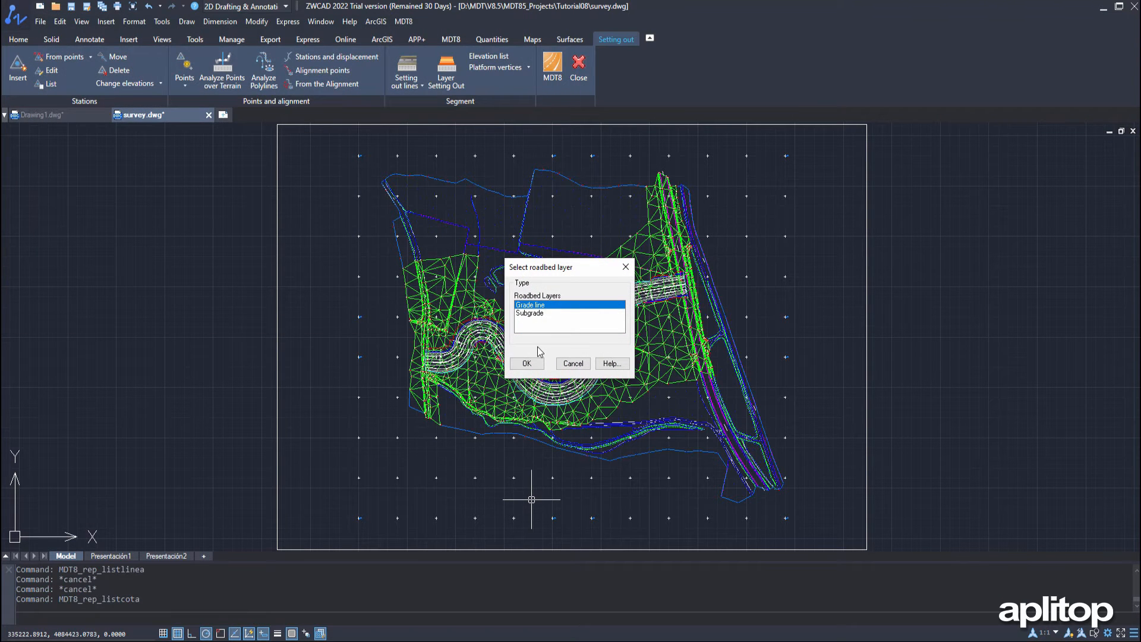
pyautogui.click(529, 364)
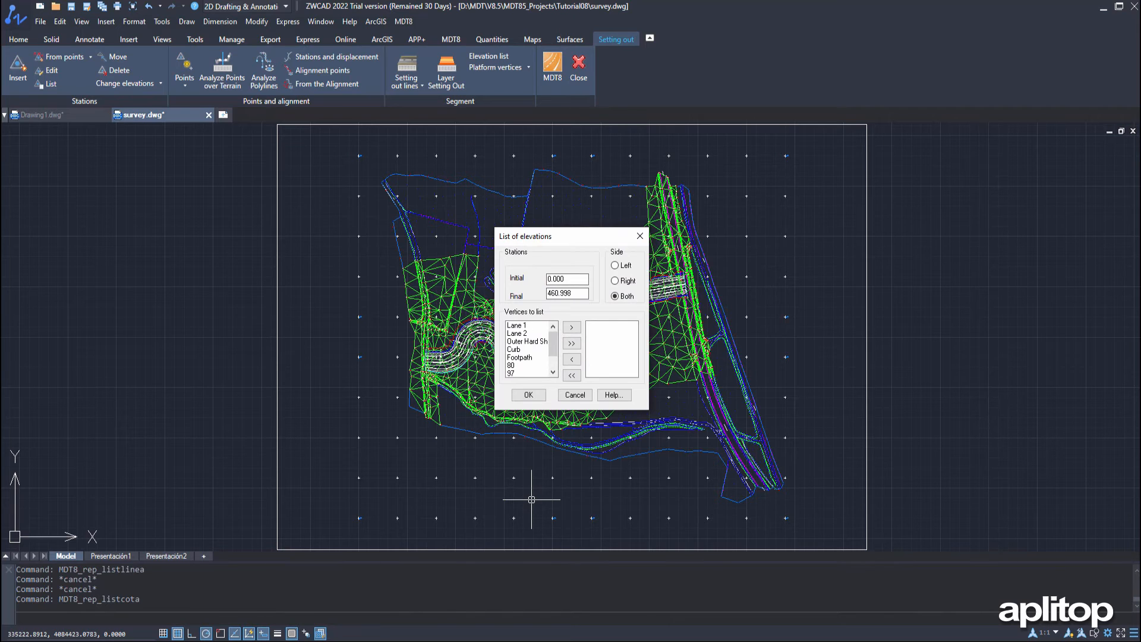
# List elevations for the Lane 1, Outer Hard Shoulder and Footpath vertices on both sides, then review and close the list
pyautogui.click(526, 325)
pyautogui.click(579, 328)
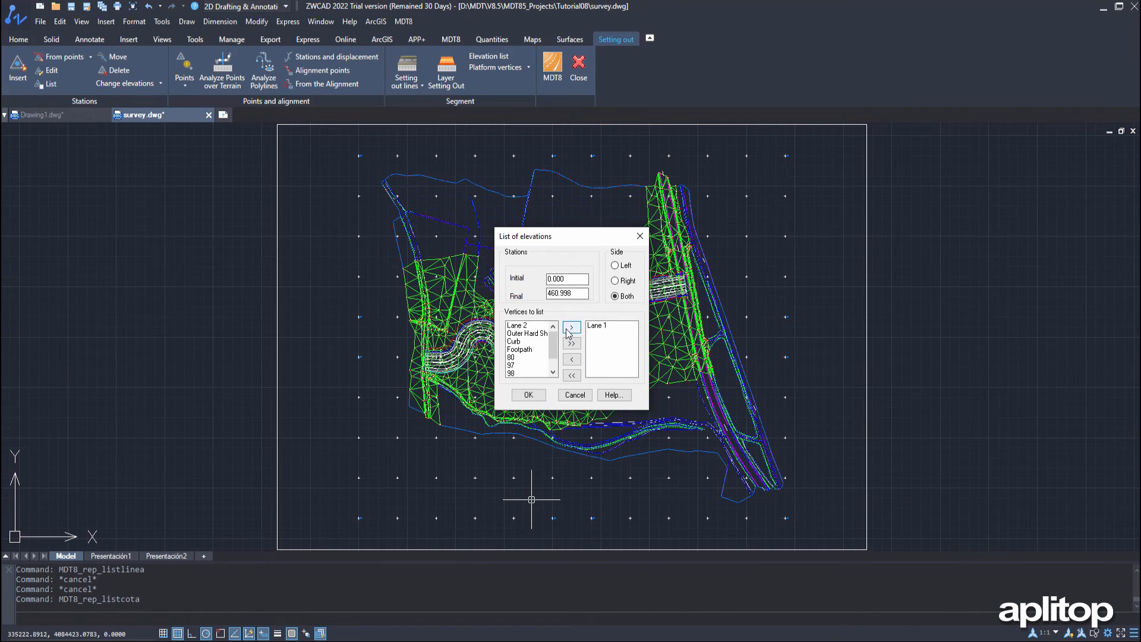
pyautogui.click(527, 333)
pyautogui.click(576, 328)
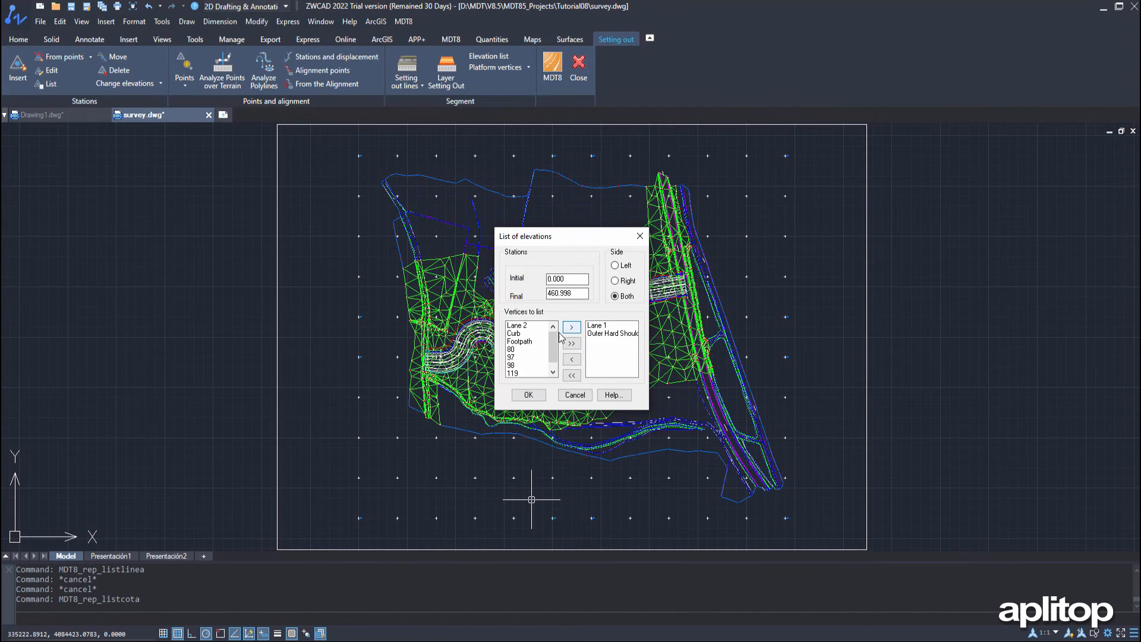
pyautogui.click(519, 341)
pyautogui.click(572, 327)
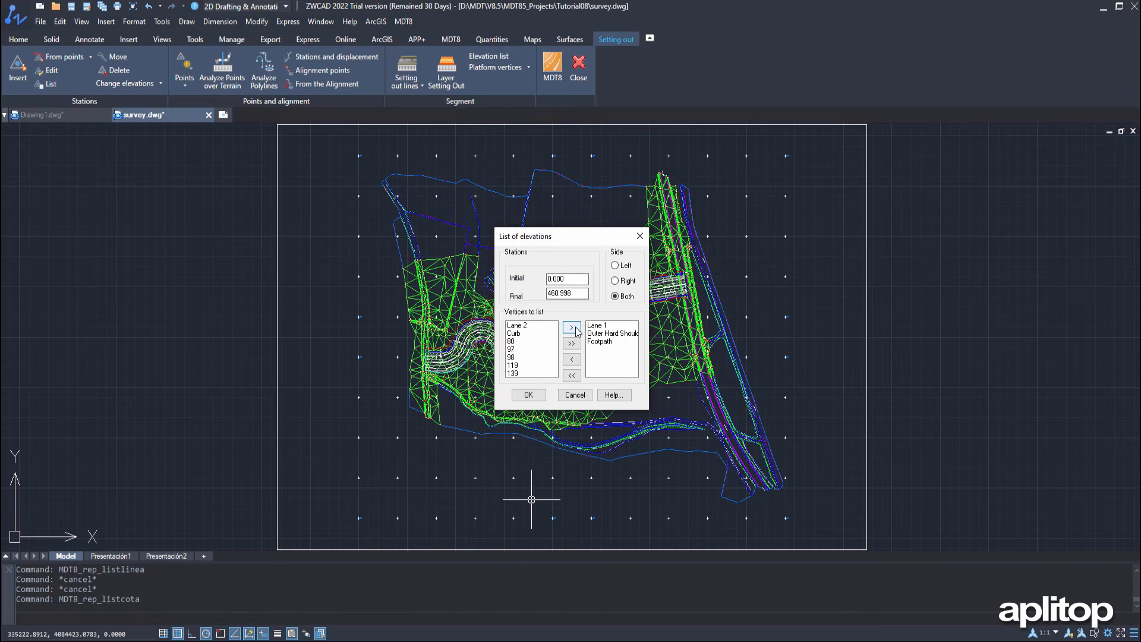
pyautogui.click(534, 396)
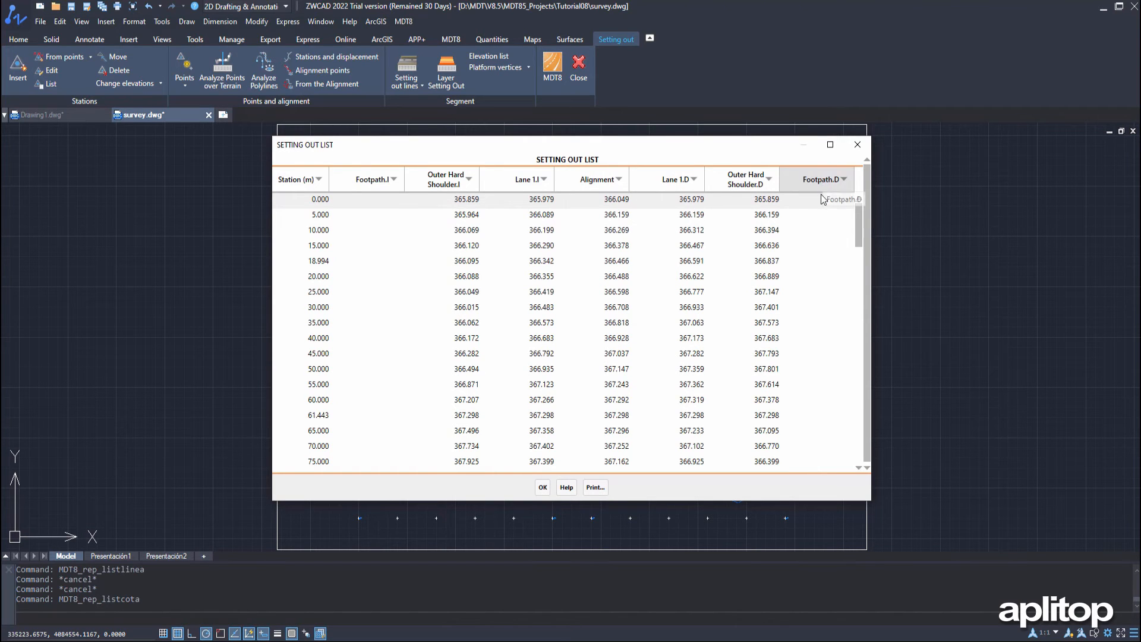
pyautogui.click(541, 488)
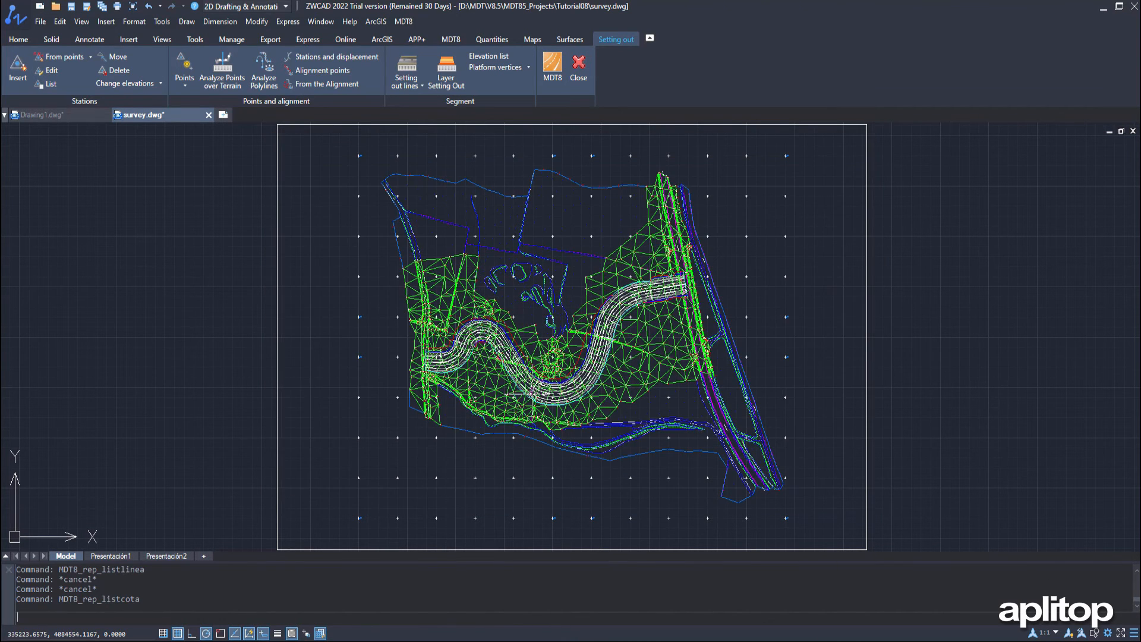
# List the platform vertices of survey.SEG for the Grade line layer, both sides at intervals of 10, then review and close the list
pyautogui.click(514, 69)
pyautogui.click(528, 83)
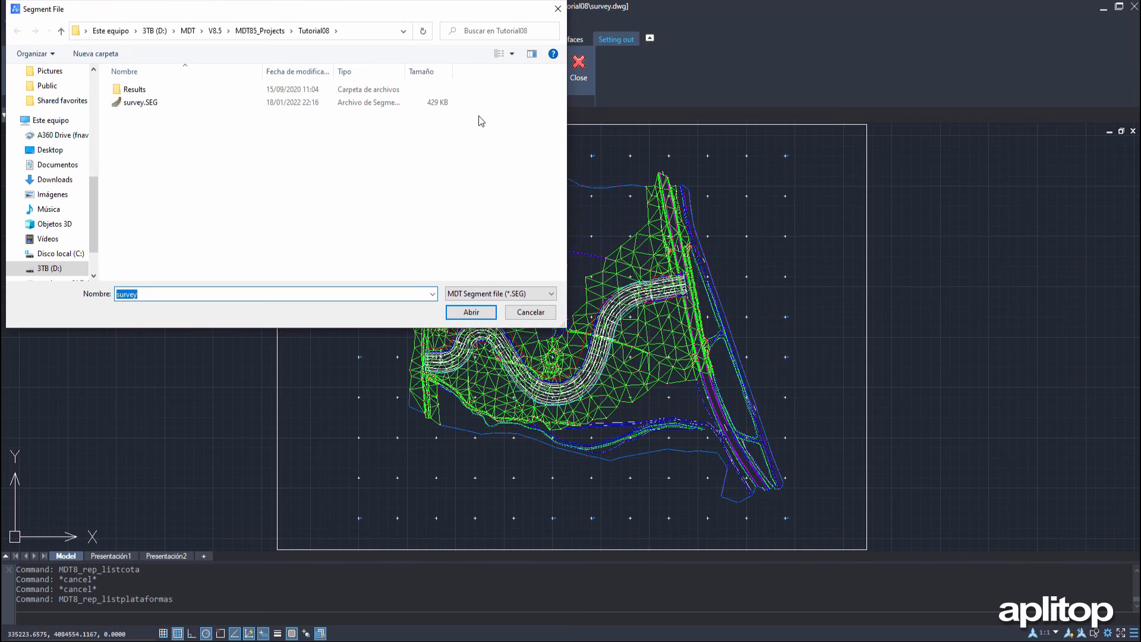
pyautogui.click(141, 103)
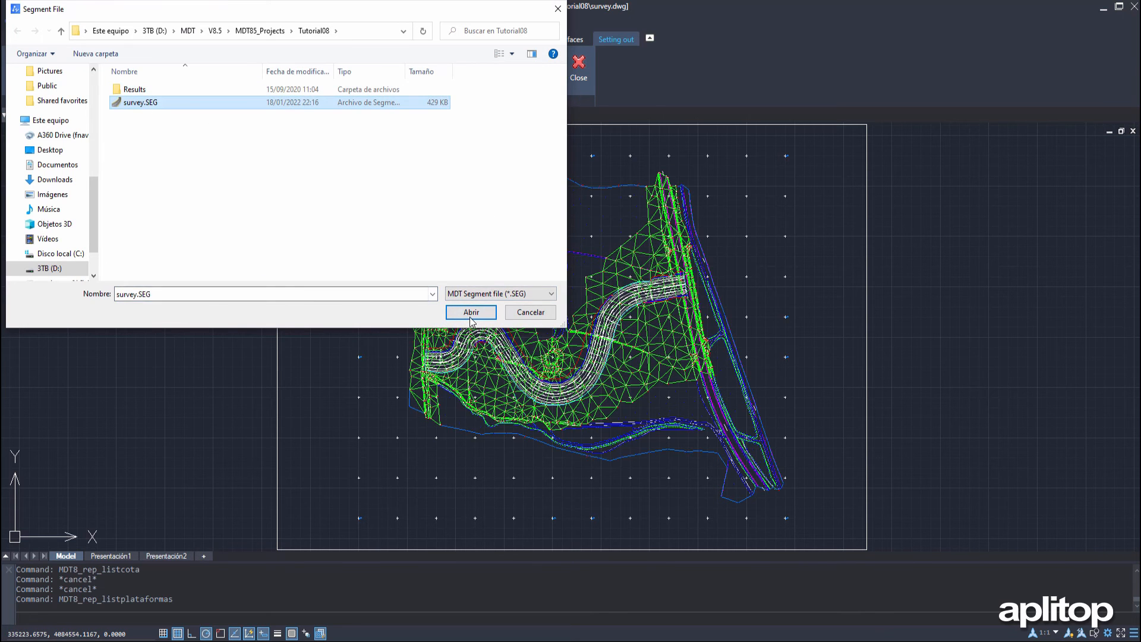
pyautogui.click(471, 312)
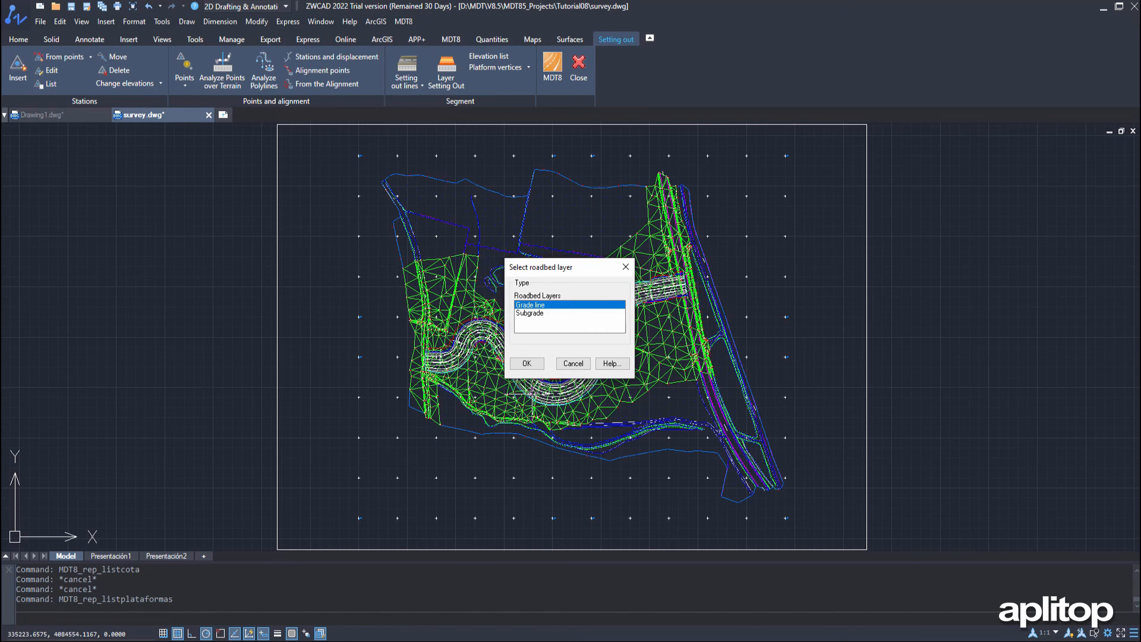
pyautogui.click(526, 364)
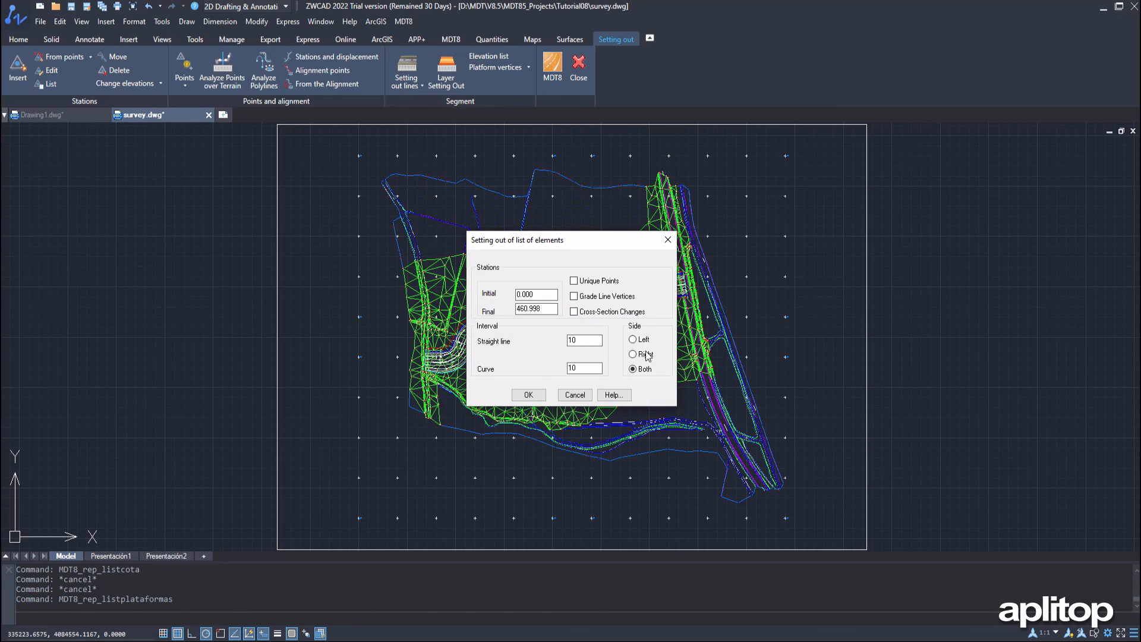
pyautogui.click(529, 394)
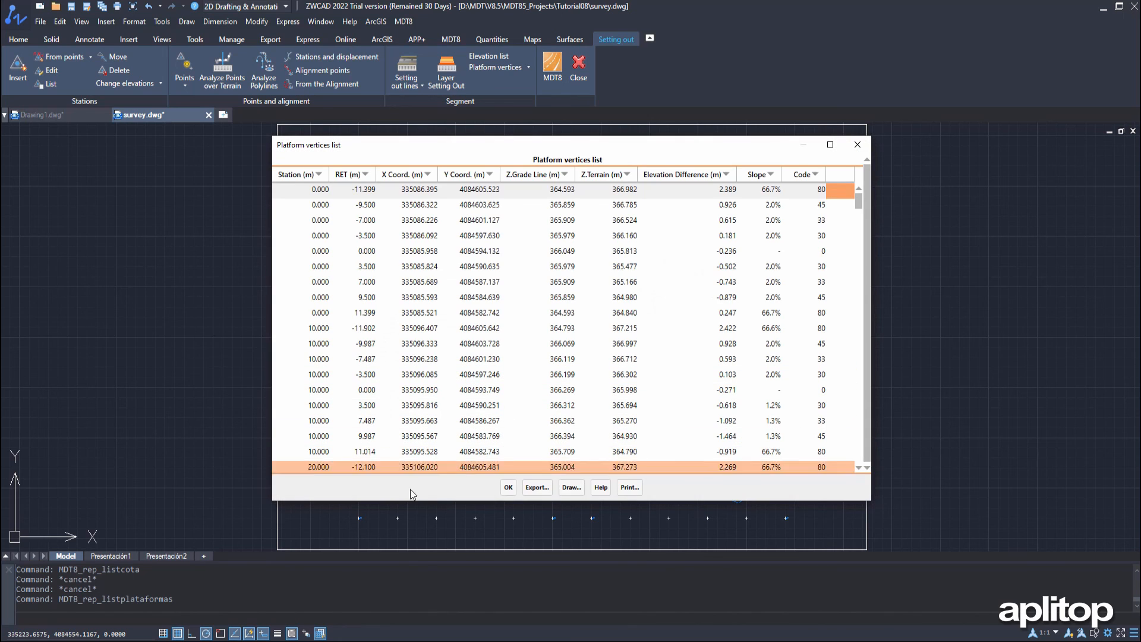
pyautogui.scroll(-2, 499, 365)
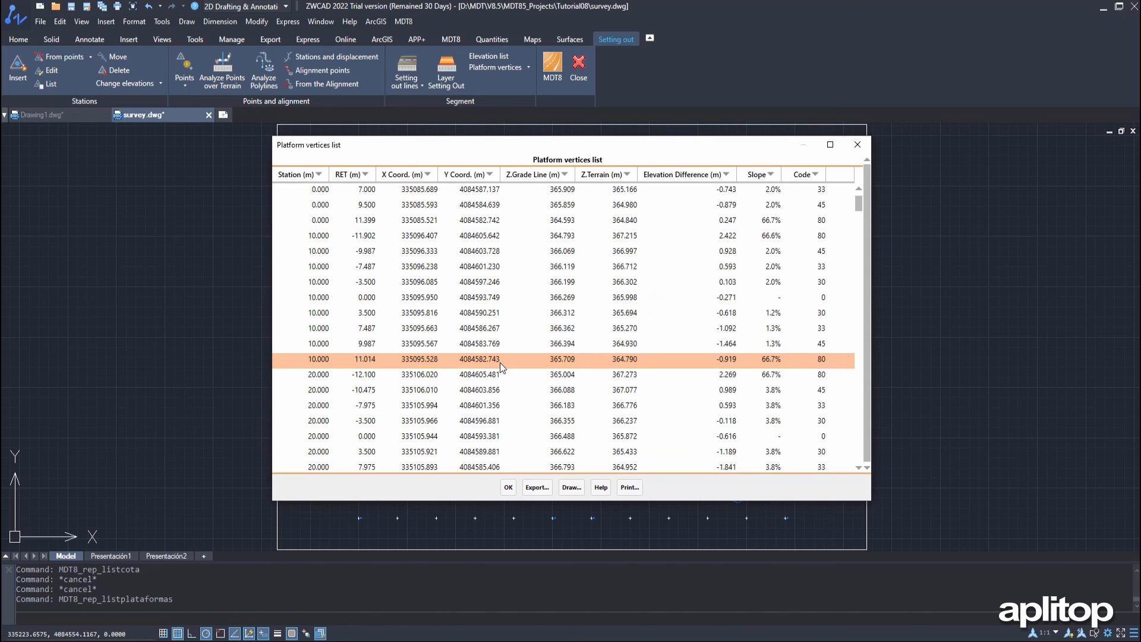
pyautogui.click(508, 488)
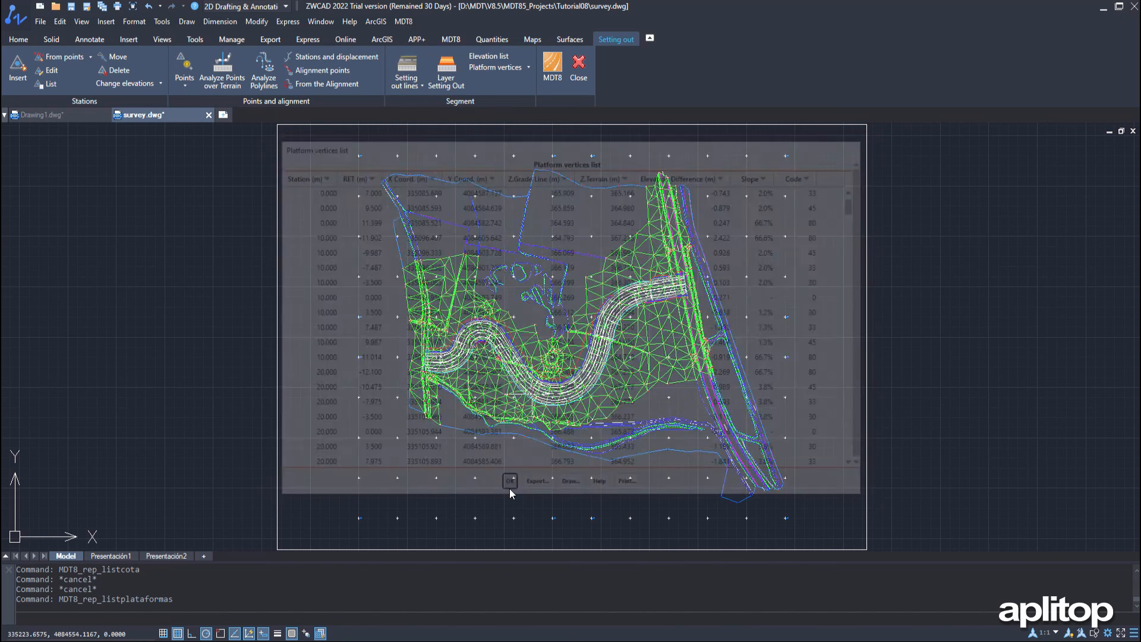